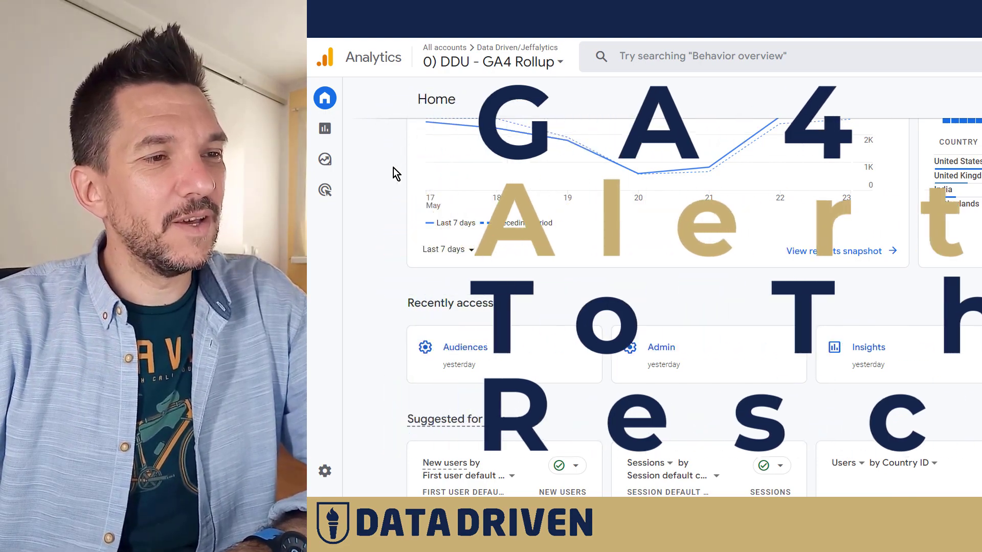
From the Reports snapshot, go to View all insights to reach the empty Insights page
{"action": "mouse_move", "coordinate": [327, 117]}
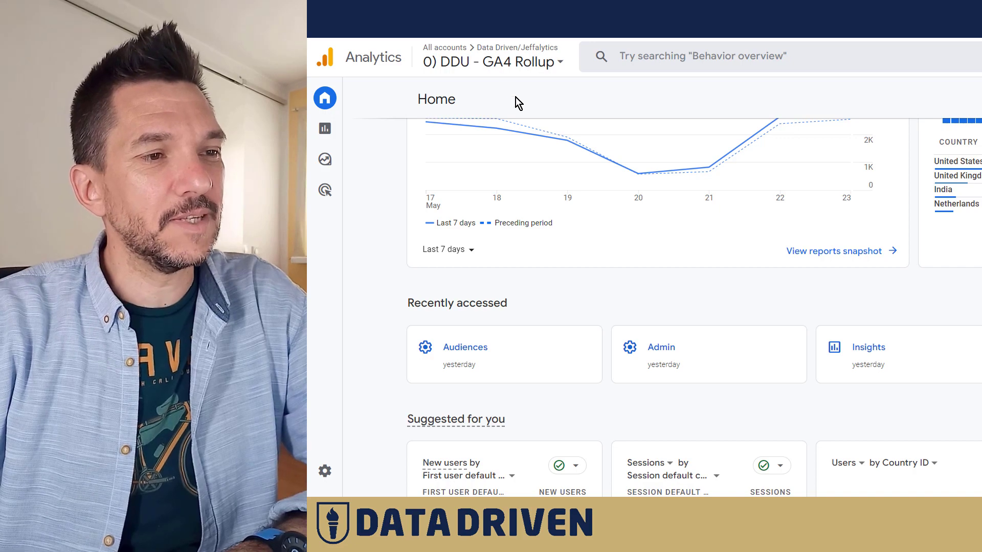
{"action": "scroll", "coordinate": [412, 254], "scroll_direction": "up", "scroll_amount": 2}
{"action": "scroll", "coordinate": [409, 281], "scroll_direction": "down", "scroll_amount": 3}
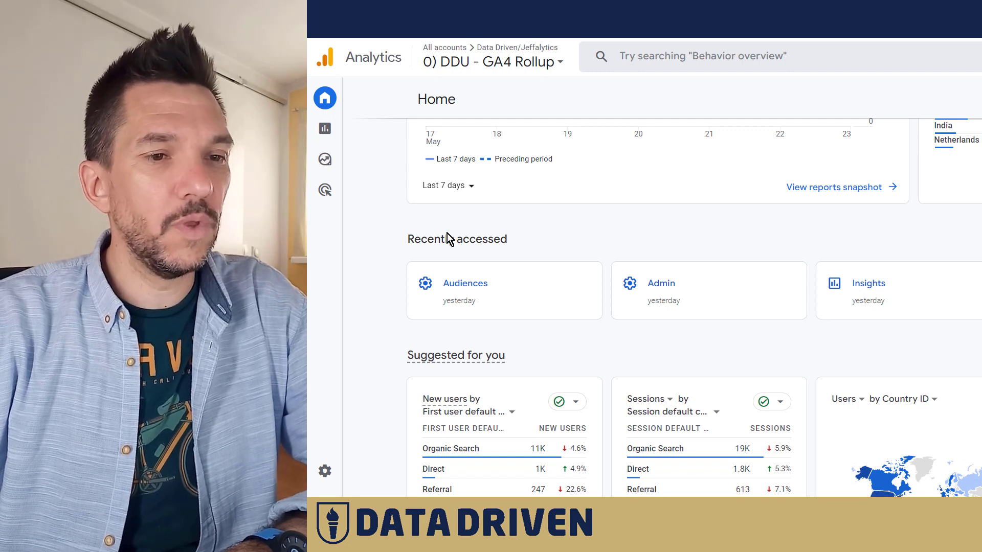
{"action": "left_click", "coordinate": [343, 134]}
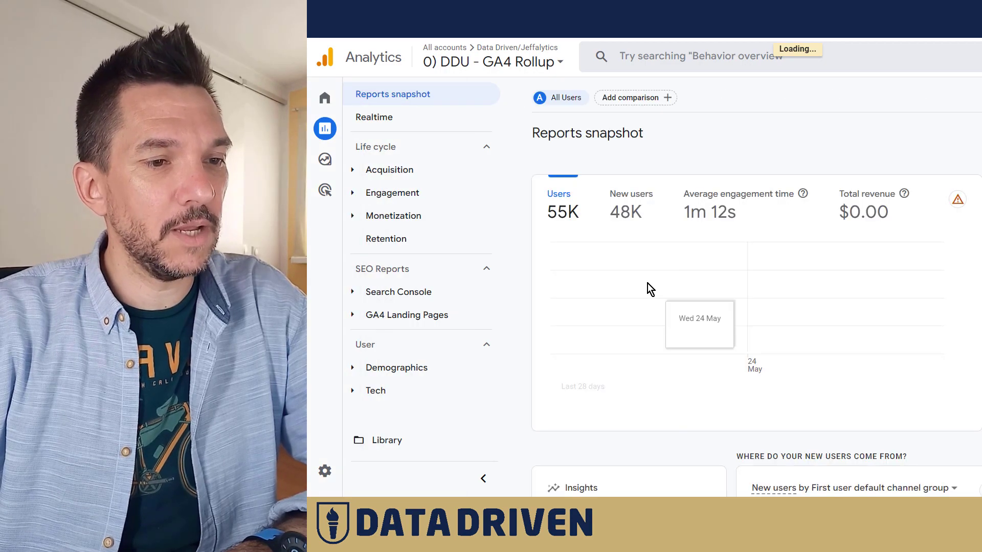
{"action": "scroll", "coordinate": [624, 287], "scroll_direction": "down", "scroll_amount": 7}
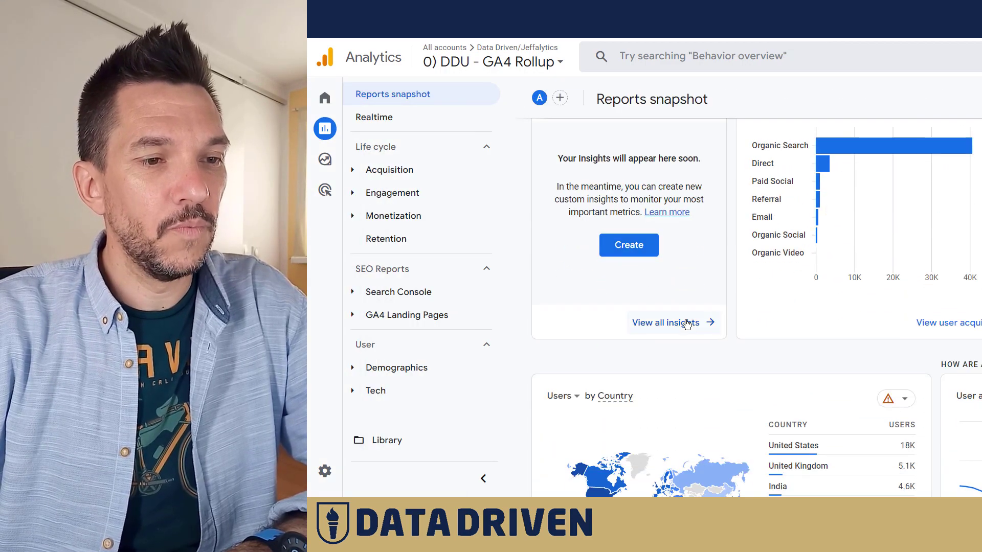
{"action": "left_click", "coordinate": [692, 323]}
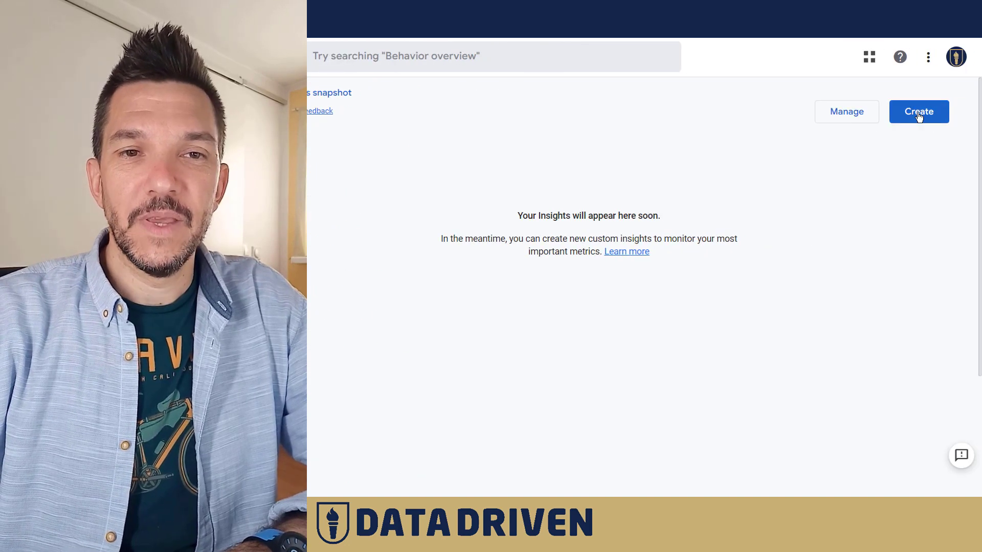
Start a new custom insight to show the five suggested anomaly insights
{"action": "left_click", "coordinate": [919, 115]}
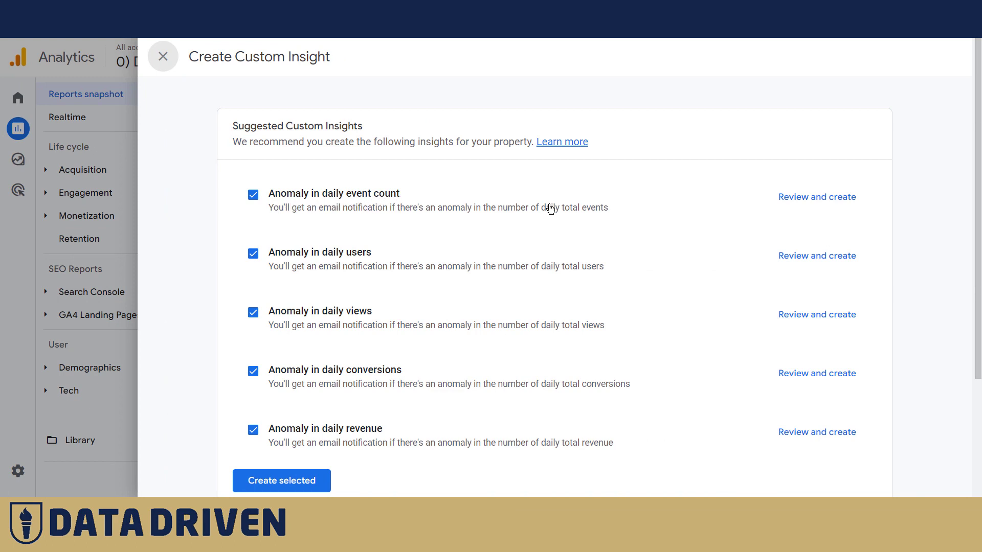
Customise the daily event count anomaly: % increase more than 7 versus same day last week
{"action": "left_click", "coordinate": [813, 199]}
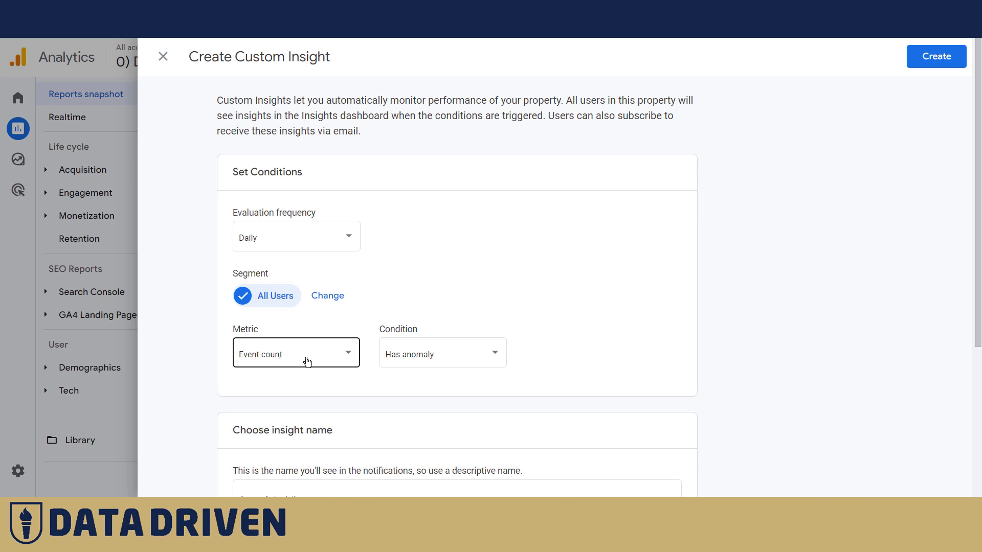
{"action": "left_click", "coordinate": [456, 360]}
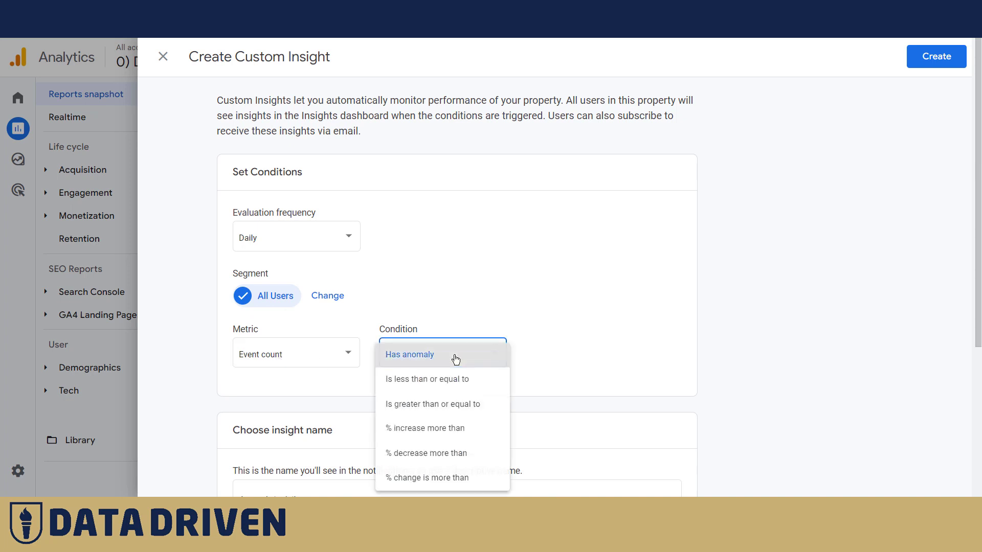
{"action": "left_click", "coordinate": [420, 436]}
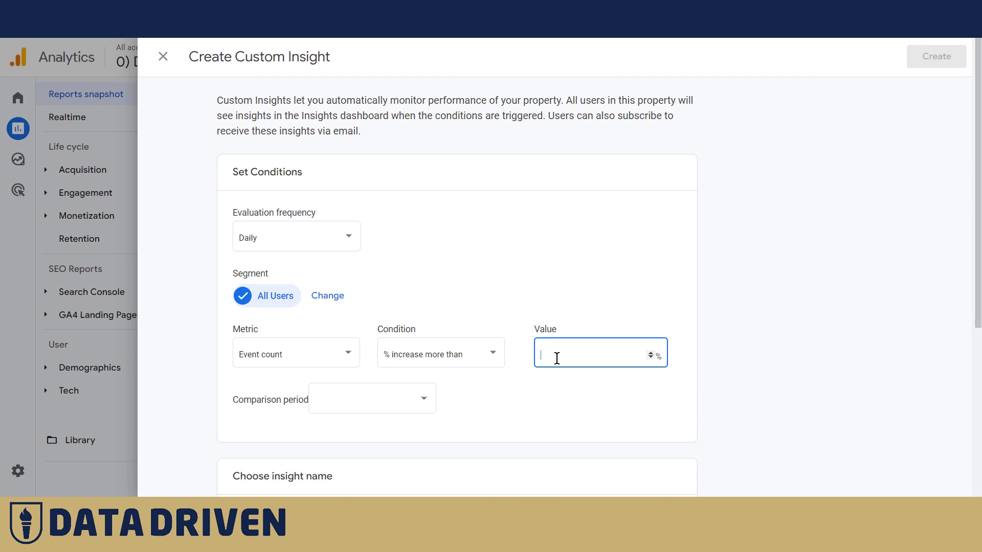
{"action": "left_click", "coordinate": [418, 404]}
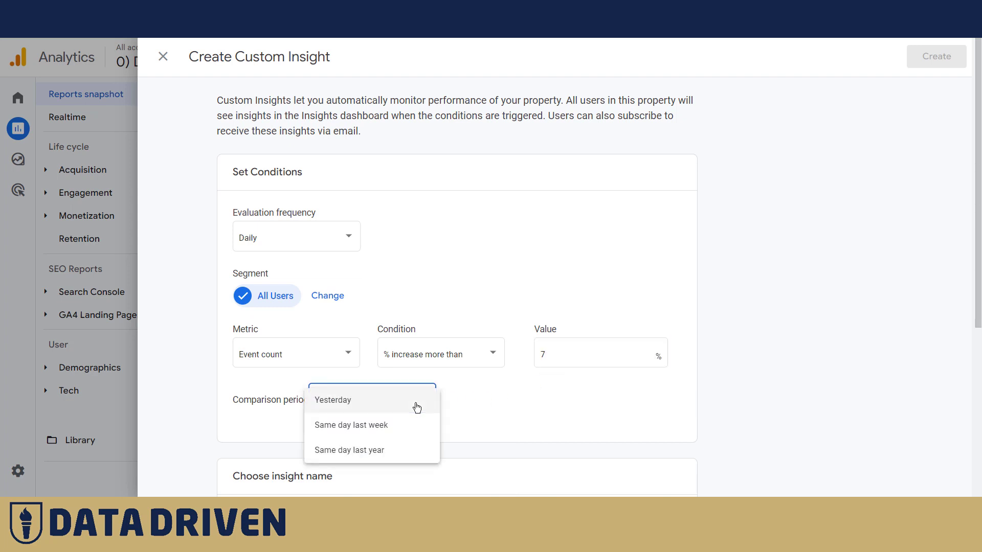
{"action": "left_click", "coordinate": [372, 428]}
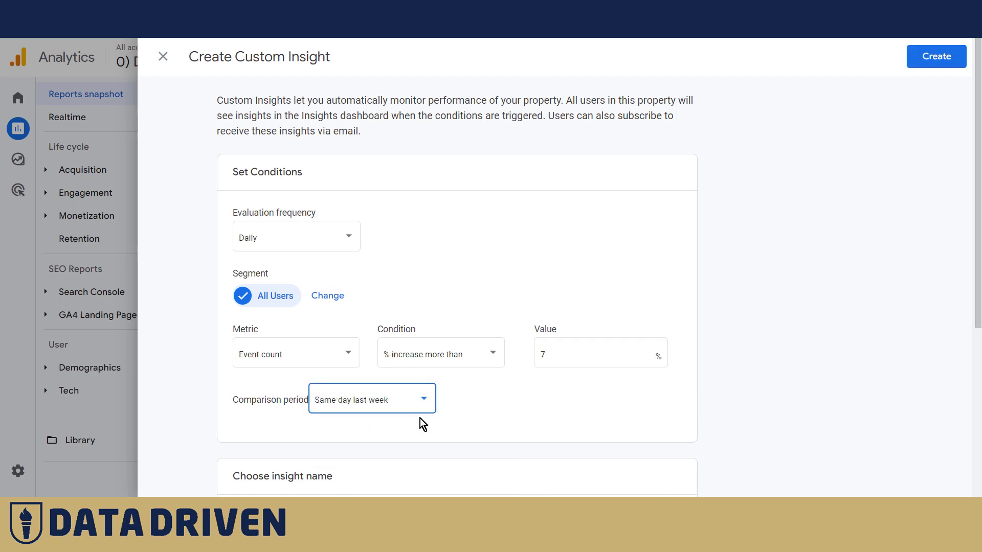
{"action": "left_click", "coordinate": [412, 405]}
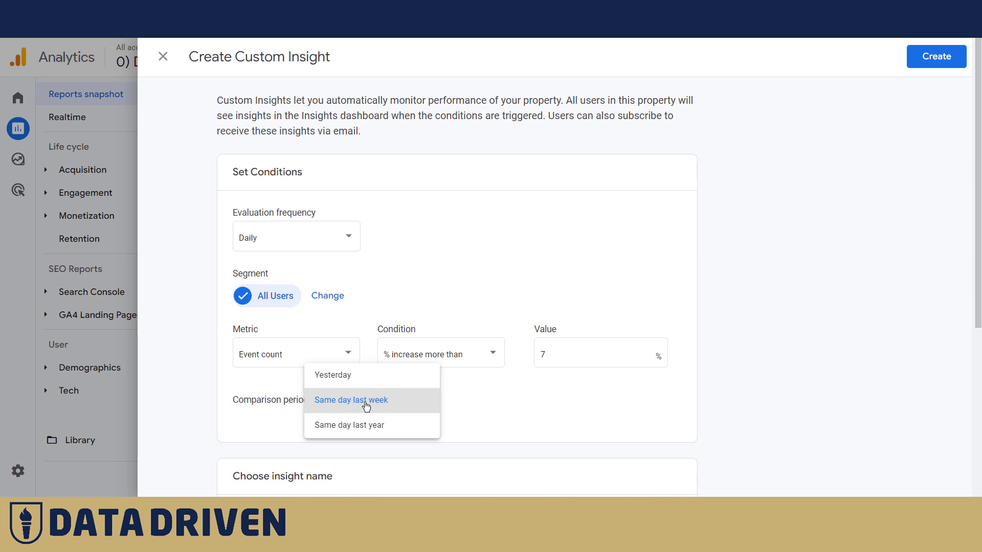
{"action": "left_click", "coordinate": [473, 414]}
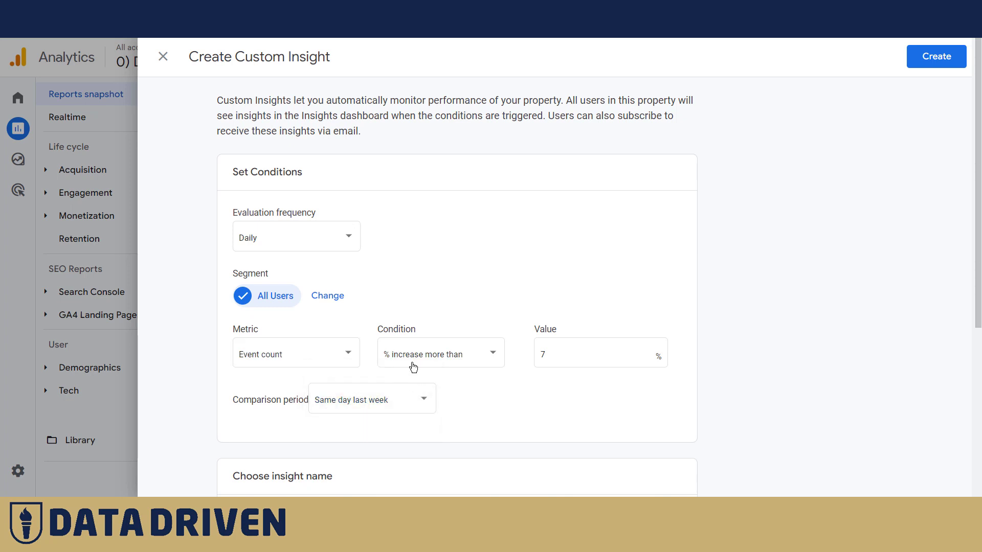
Rename the insight 'Anomaly in daily event count 7%', keeping the existing e-mail recipient
{"action": "scroll", "coordinate": [503, 394], "scroll_direction": "down", "scroll_amount": 4}
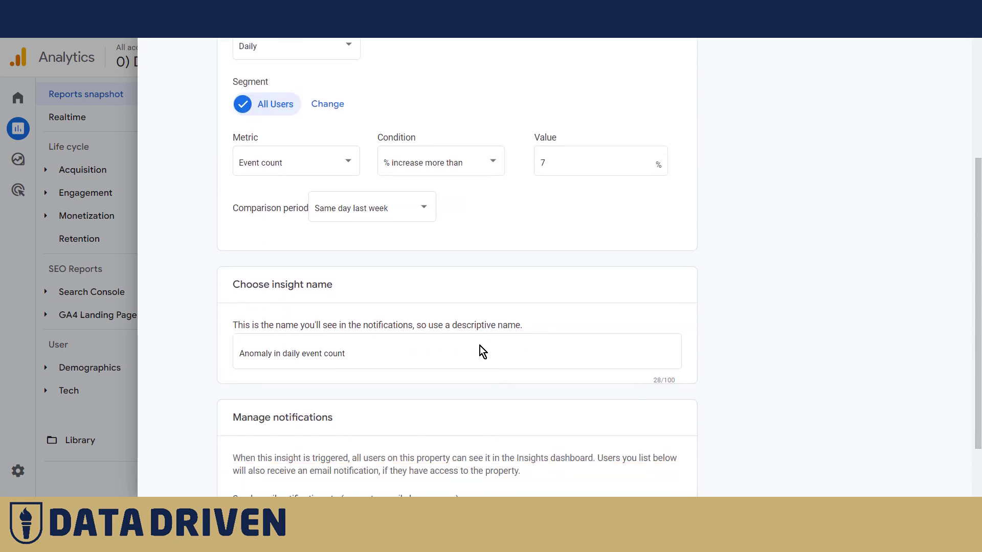
{"action": "left_click", "coordinate": [367, 365]}
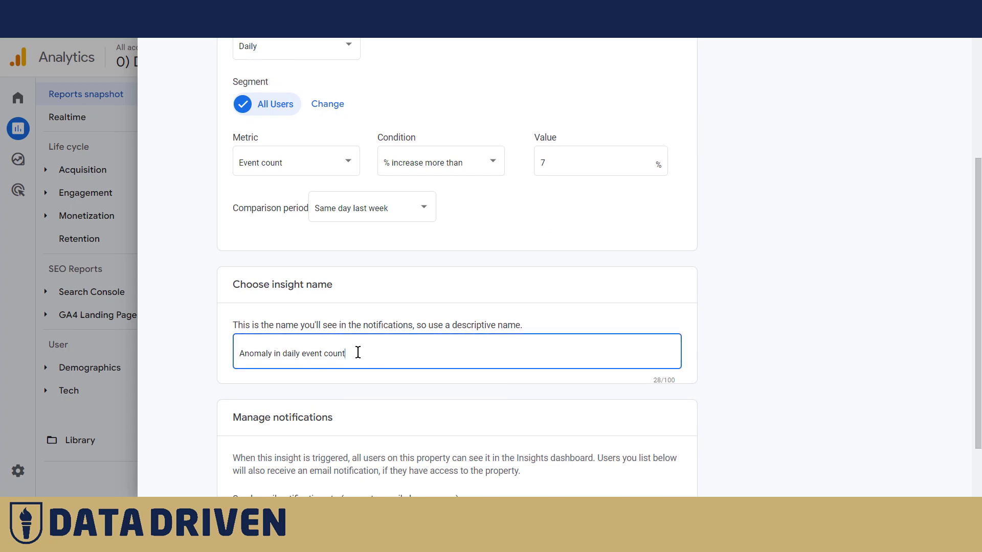
{"action": "type", "text": "7%"}
{"action": "scroll", "coordinate": [404, 320], "scroll_direction": "down", "scroll_amount": 2}
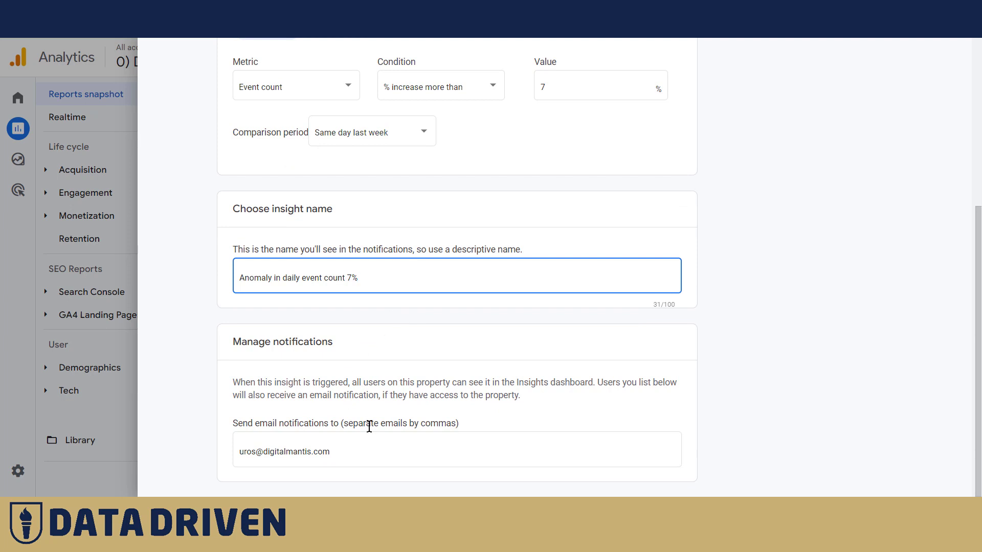
{"action": "left_click", "coordinate": [338, 454]}
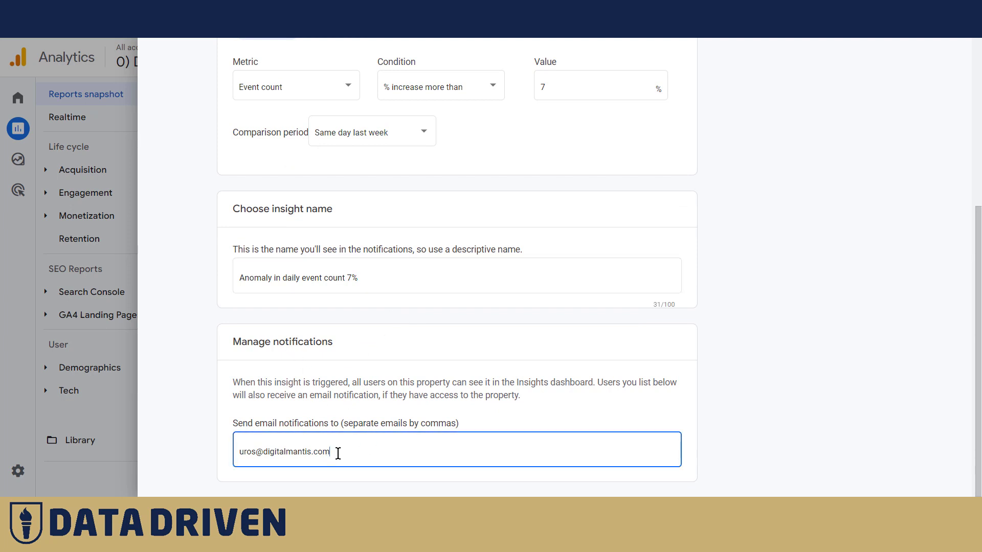
{"action": "left_click_drag", "start_coordinate": [324, 448], "coordinate": [215, 467]}
{"action": "left_click", "coordinate": [468, 429]}
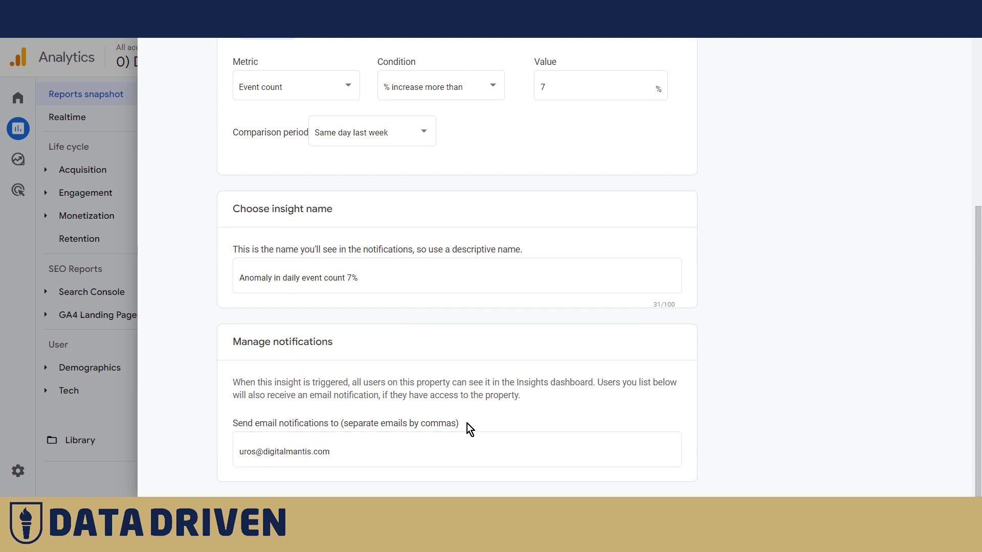
{"action": "left_click", "coordinate": [358, 456]}
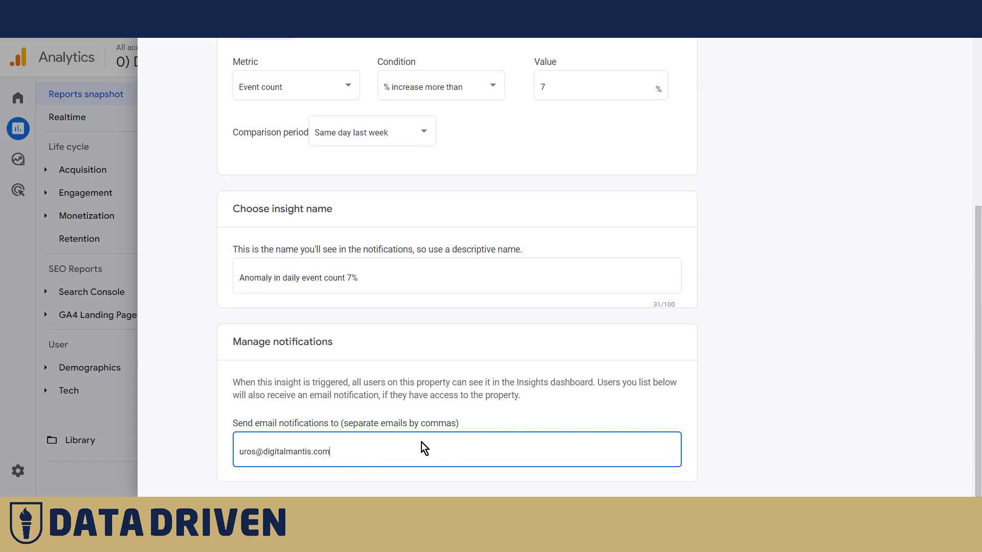
{"action": "left_click", "coordinate": [487, 417]}
{"action": "scroll", "coordinate": [499, 422], "scroll_direction": "up", "scroll_amount": 5}
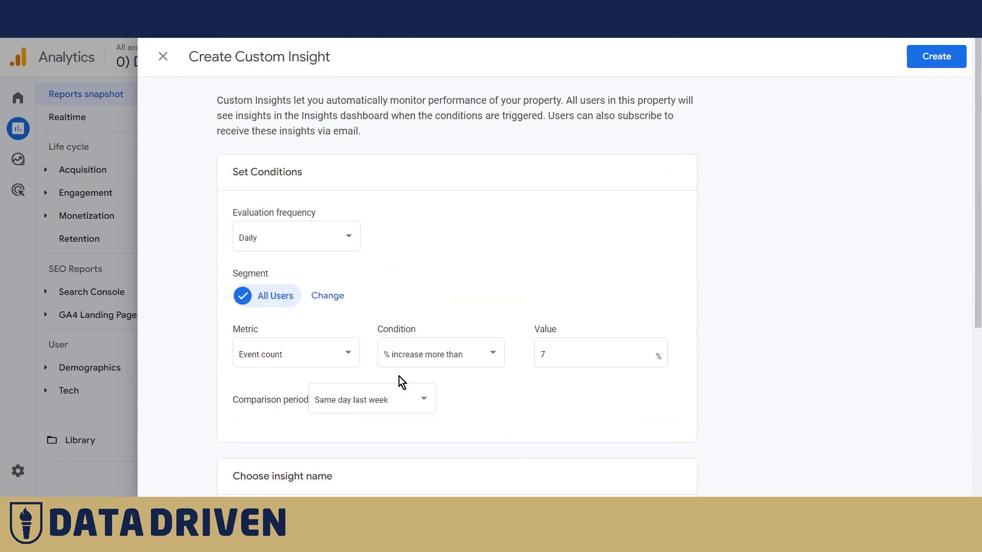
Set evaluation frequency to Weekly and comparison period to Previous week (Sunday to Saturday)
{"action": "left_click", "coordinate": [340, 236]}
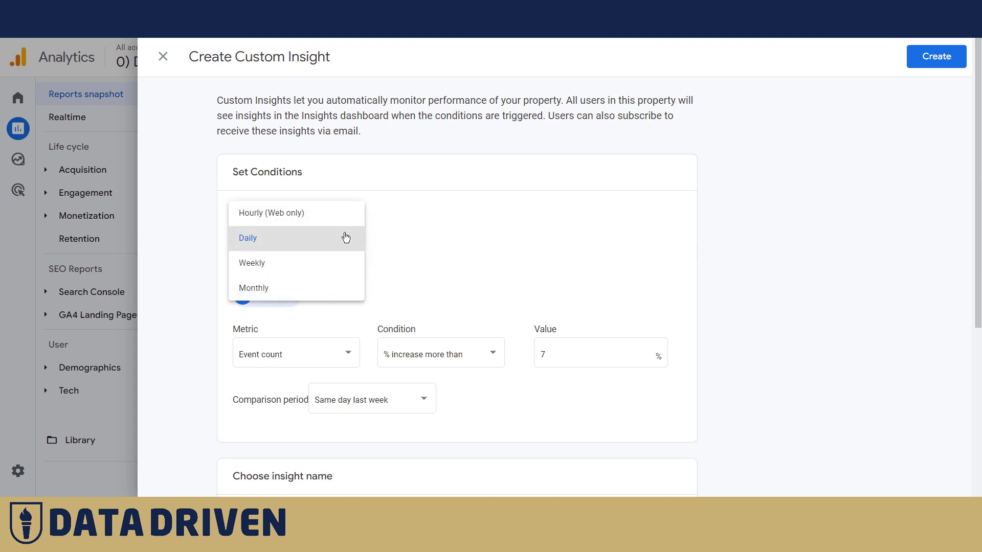
{"action": "left_click", "coordinate": [285, 265]}
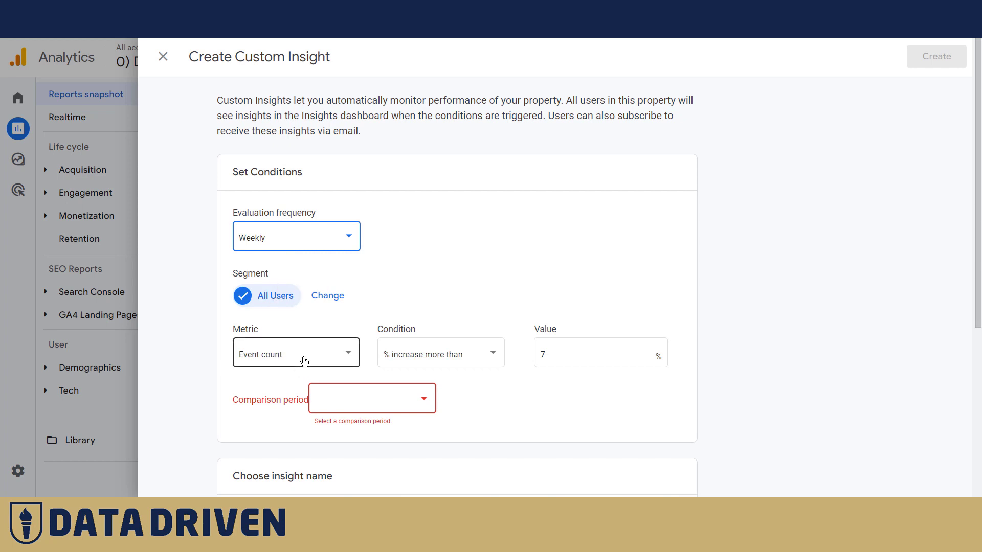
{"action": "left_click", "coordinate": [432, 404]}
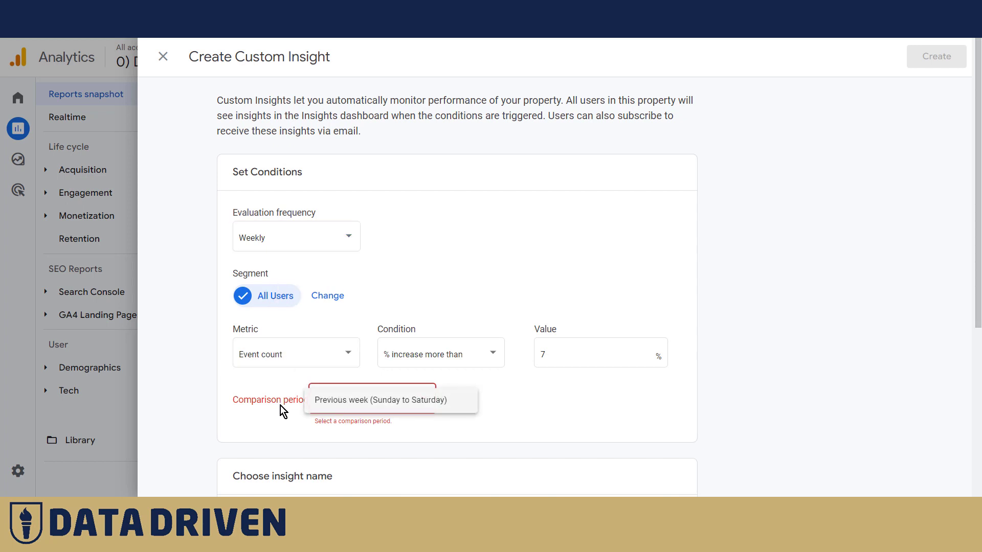
{"action": "left_click", "coordinate": [352, 402]}
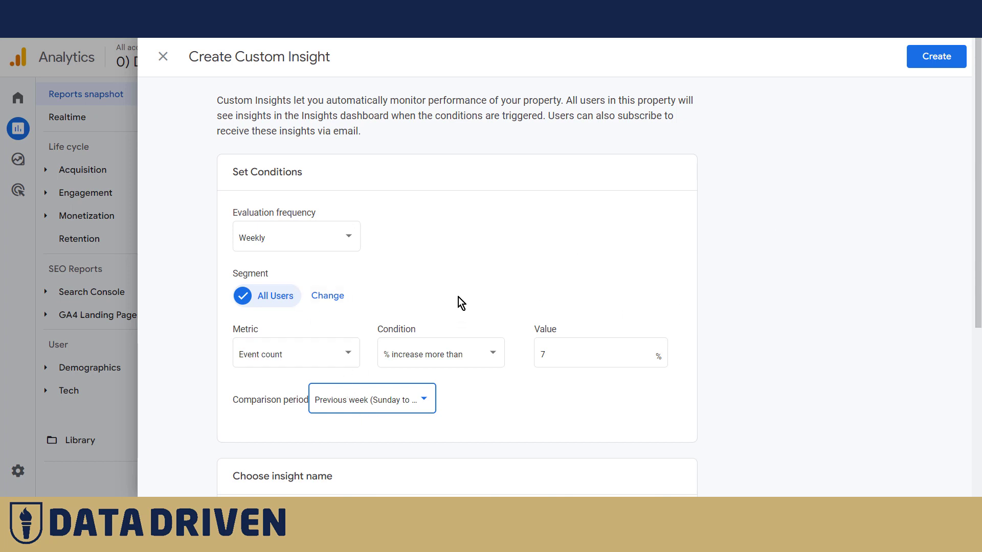
{"action": "scroll", "coordinate": [406, 375], "scroll_direction": "down", "scroll_amount": 3}
{"action": "scroll", "coordinate": [406, 375], "scroll_direction": "down", "scroll_amount": 3}
{"action": "double_click", "coordinate": [290, 290]}
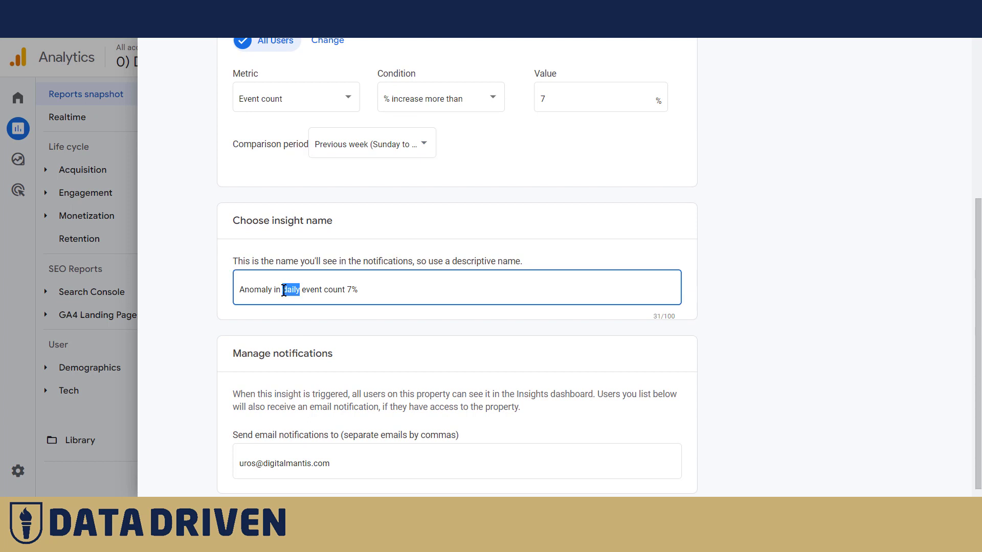
{"action": "type", "text": "weekly"}
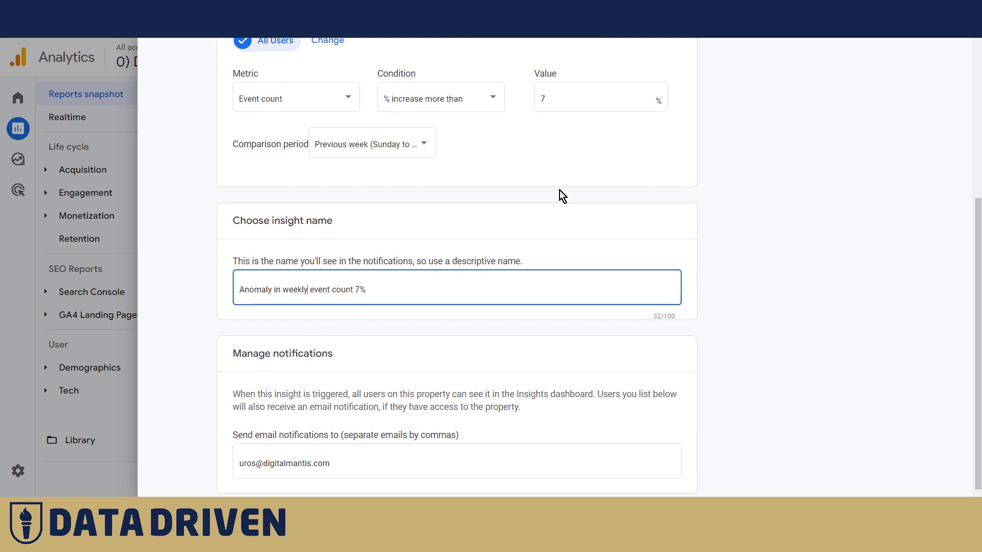
{"action": "left_click", "coordinate": [491, 105]}
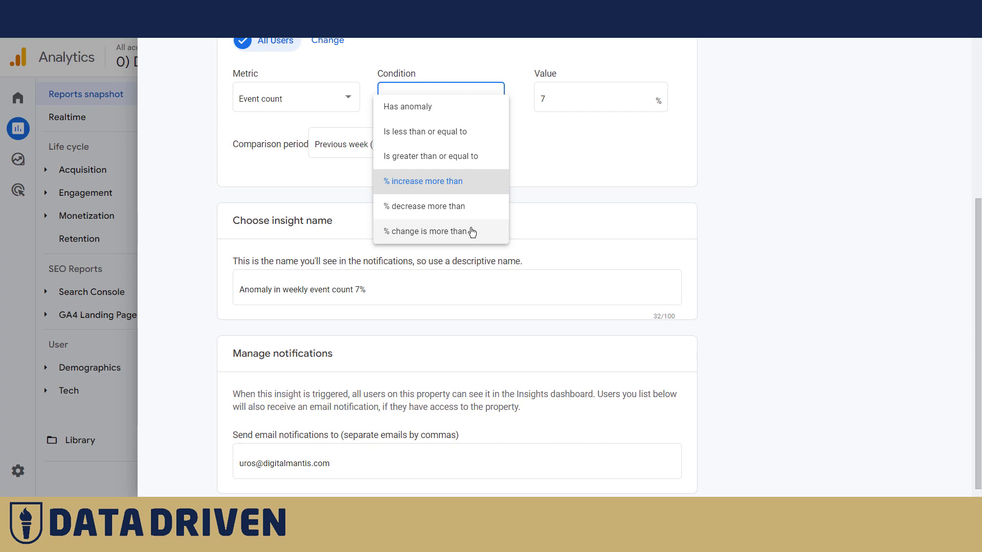
{"action": "scroll", "coordinate": [520, 324], "scroll_direction": "up", "scroll_amount": 4}
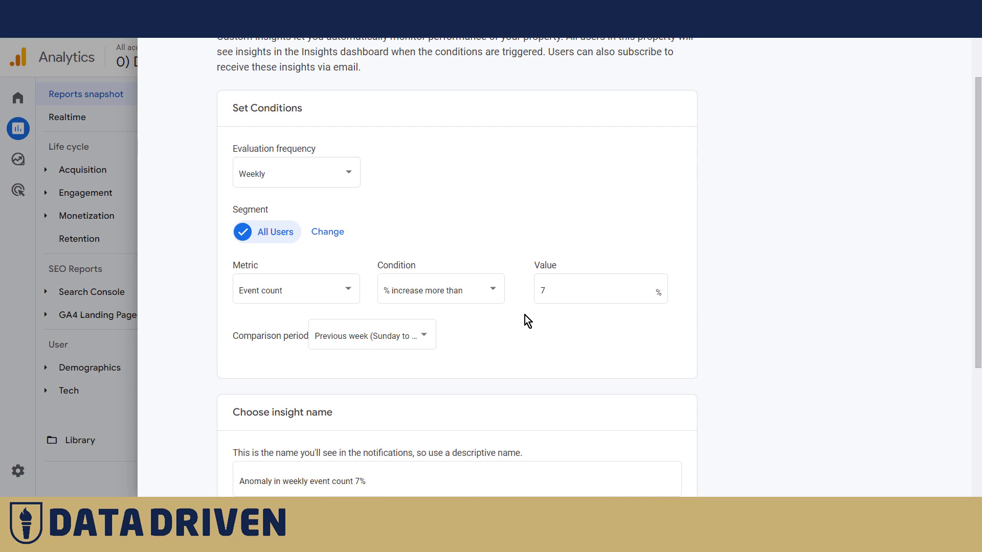
{"action": "scroll", "coordinate": [526, 318], "scroll_direction": "up", "scroll_amount": 2}
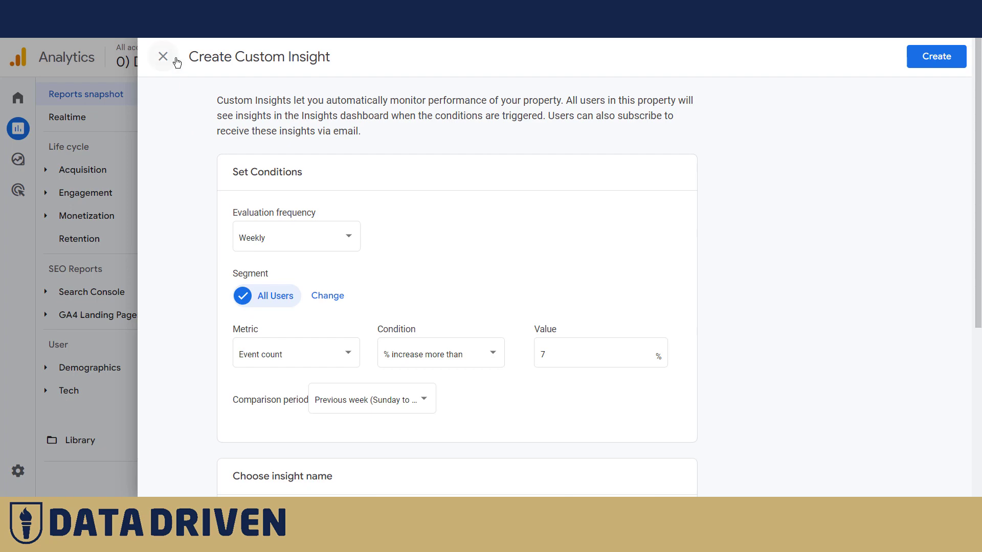
Discard the unsaved event count insight and open the suggested daily conversions anomaly for review
{"action": "left_click", "coordinate": [163, 58]}
{"action": "left_click", "coordinate": [419, 297]}
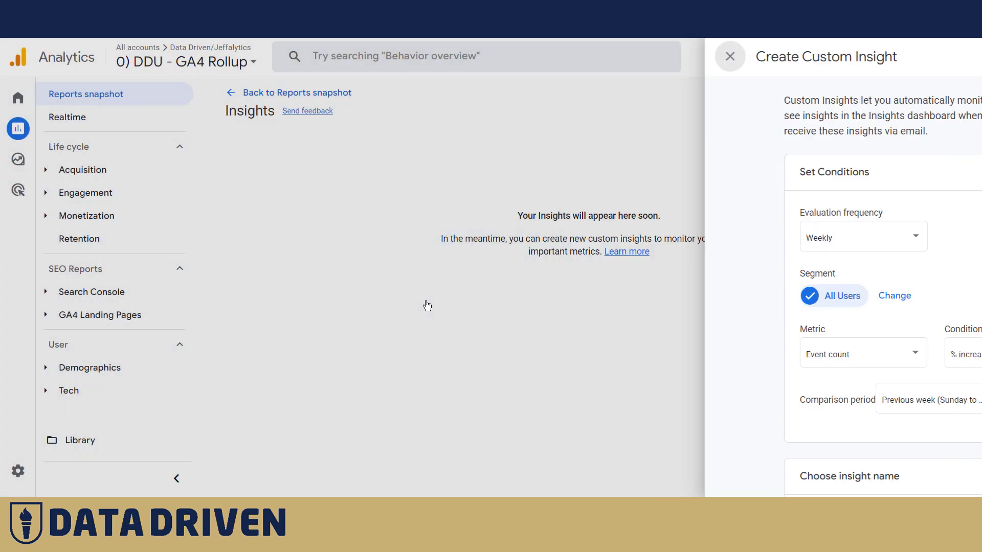
{"action": "left_click", "coordinate": [916, 116]}
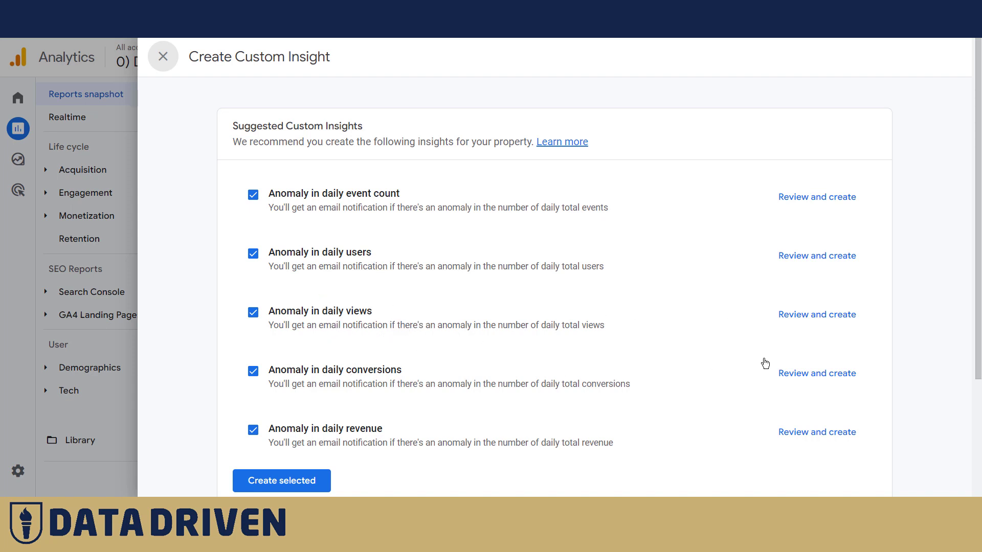
{"action": "left_click", "coordinate": [818, 373]}
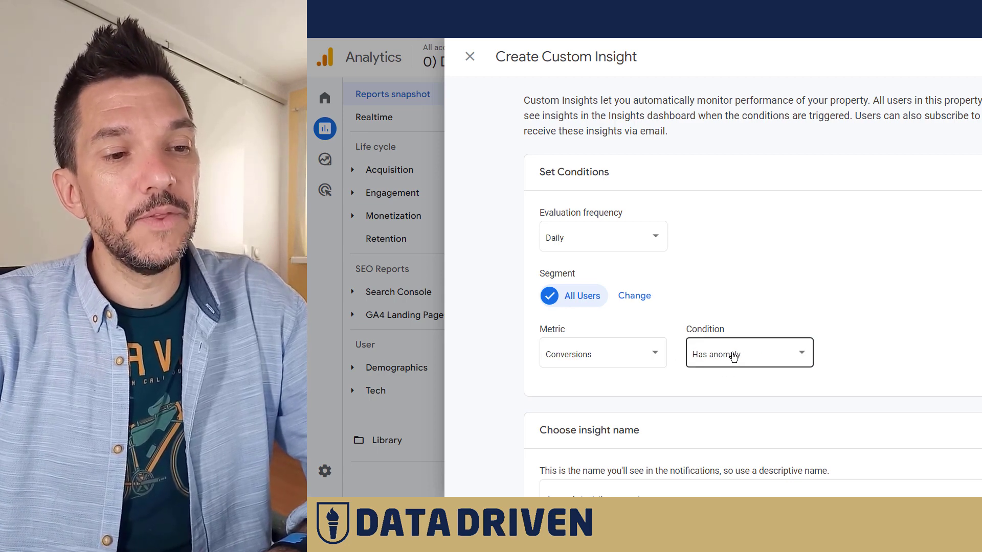
Check the conversions insight's Has anomaly condition and recipients, then close it uncreated
{"action": "left_click", "coordinate": [807, 357]}
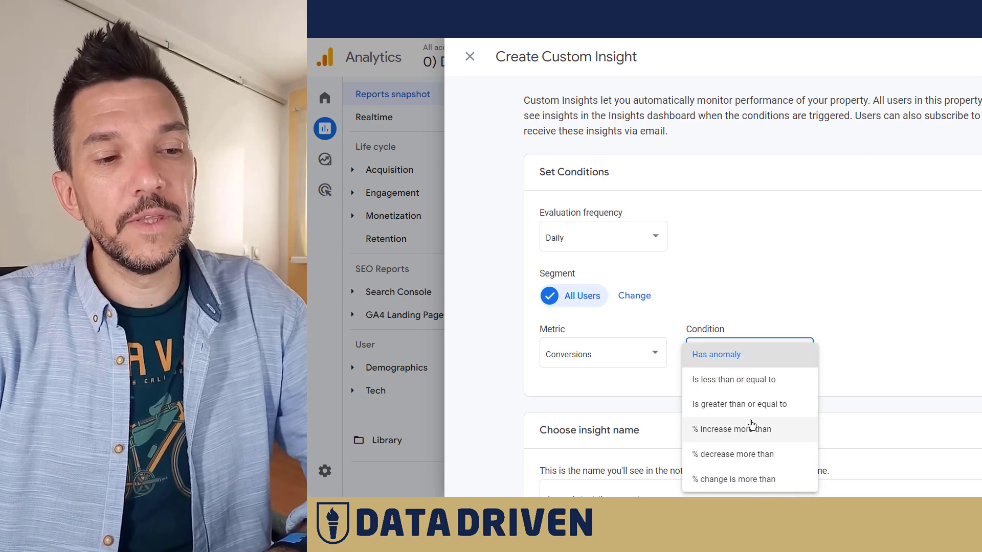
{"action": "left_click", "coordinate": [872, 358]}
{"action": "scroll", "coordinate": [677, 309], "scroll_direction": "down", "scroll_amount": 4}
{"action": "left_click", "coordinate": [634, 453]}
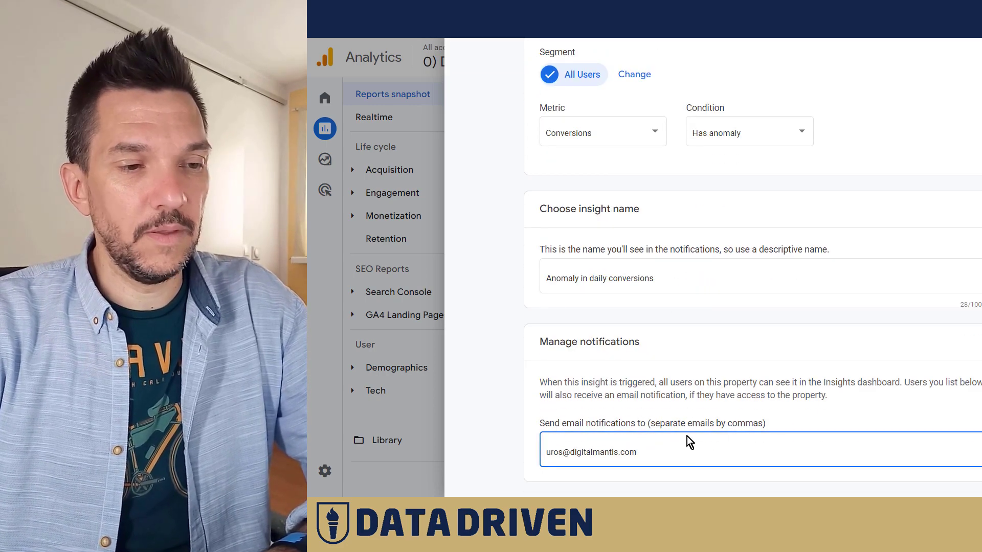
{"action": "scroll", "coordinate": [916, 373], "scroll_direction": "up", "scroll_amount": 5}
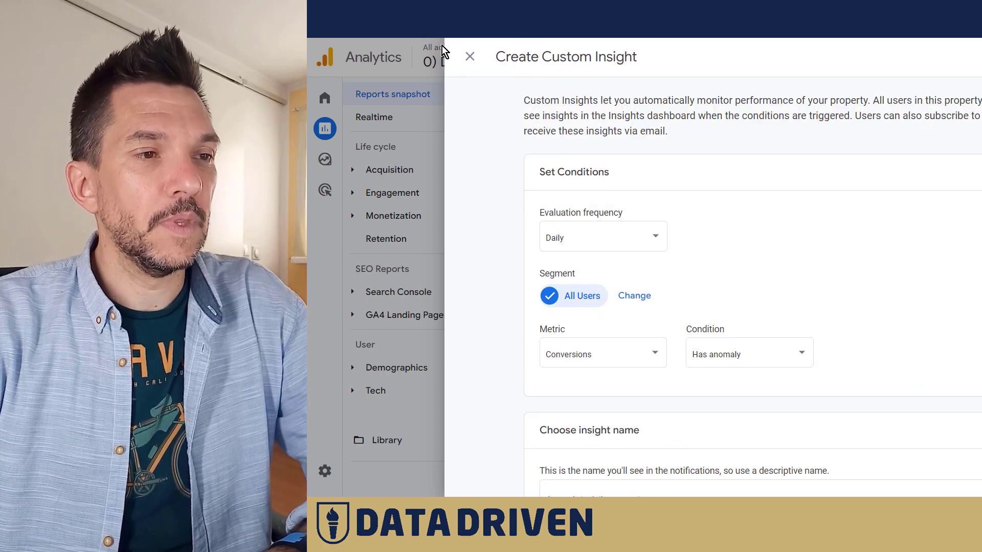
{"action": "left_click", "coordinate": [470, 56]}
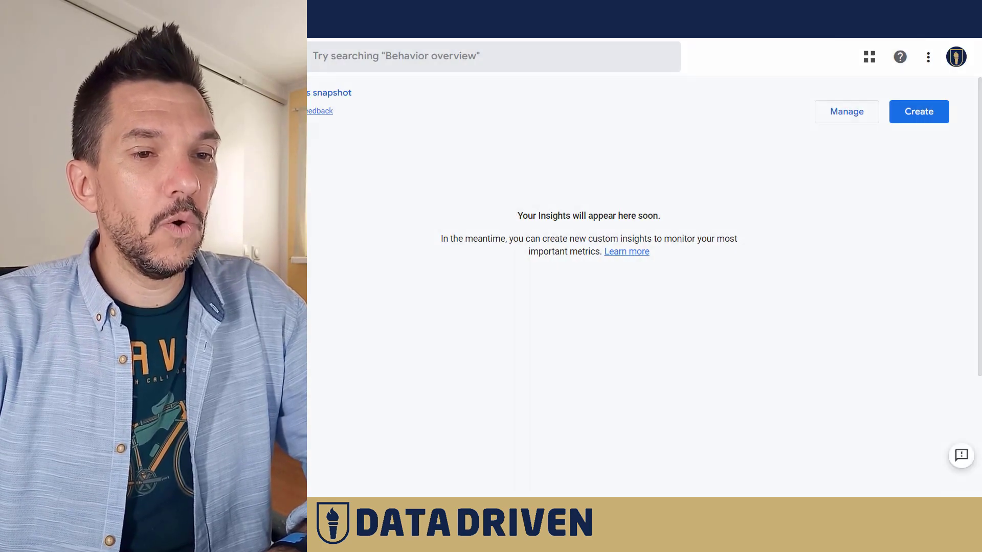
Create a from-scratch insight evaluated Weekly and bring up its segment selector
{"action": "left_click", "coordinate": [899, 111]}
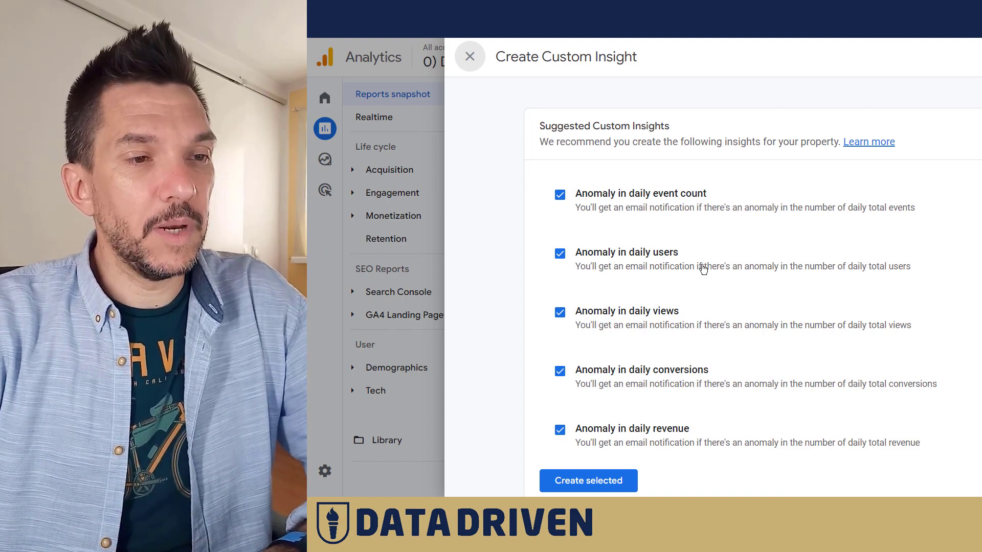
{"action": "scroll", "coordinate": [752, 297], "scroll_direction": "down", "scroll_amount": 2}
{"action": "scroll", "coordinate": [767, 409], "scroll_direction": "down", "scroll_amount": 3}
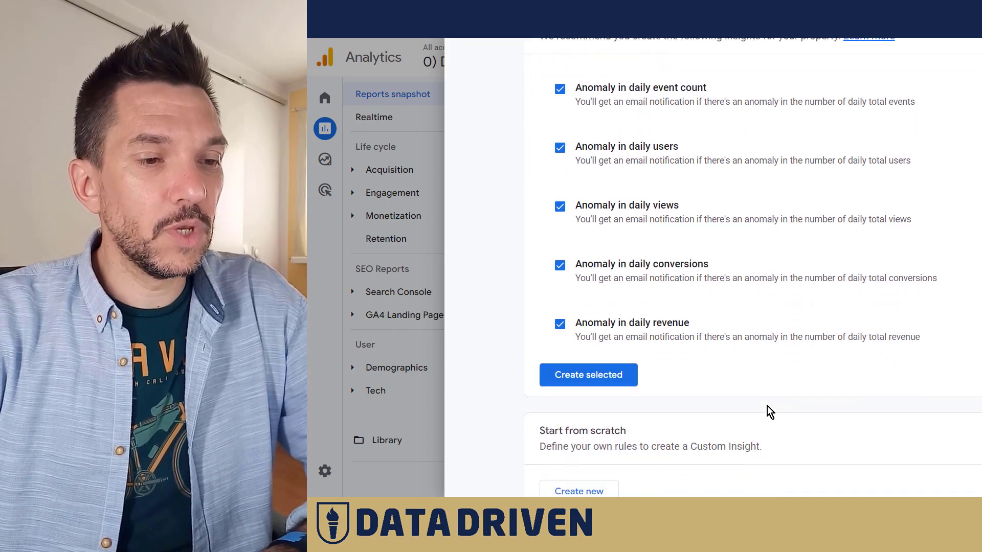
{"action": "left_click", "coordinate": [272, 439]}
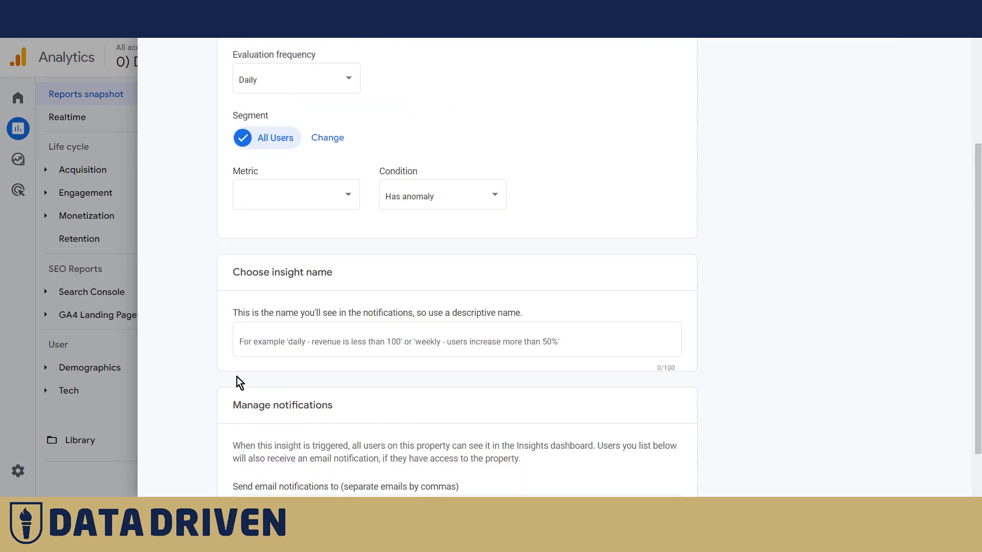
{"action": "scroll", "coordinate": [398, 125], "scroll_direction": "up", "scroll_amount": 2}
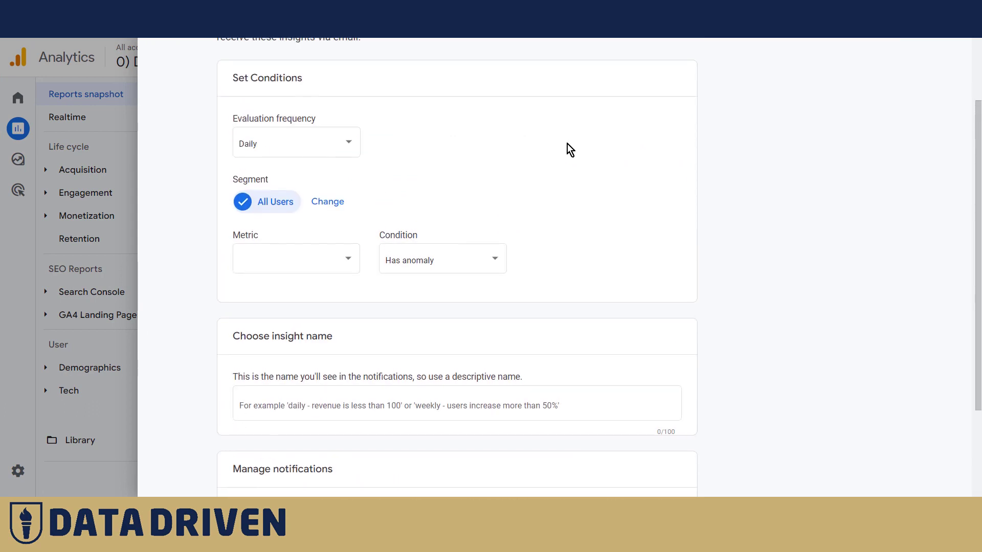
{"action": "left_click", "coordinate": [338, 148]}
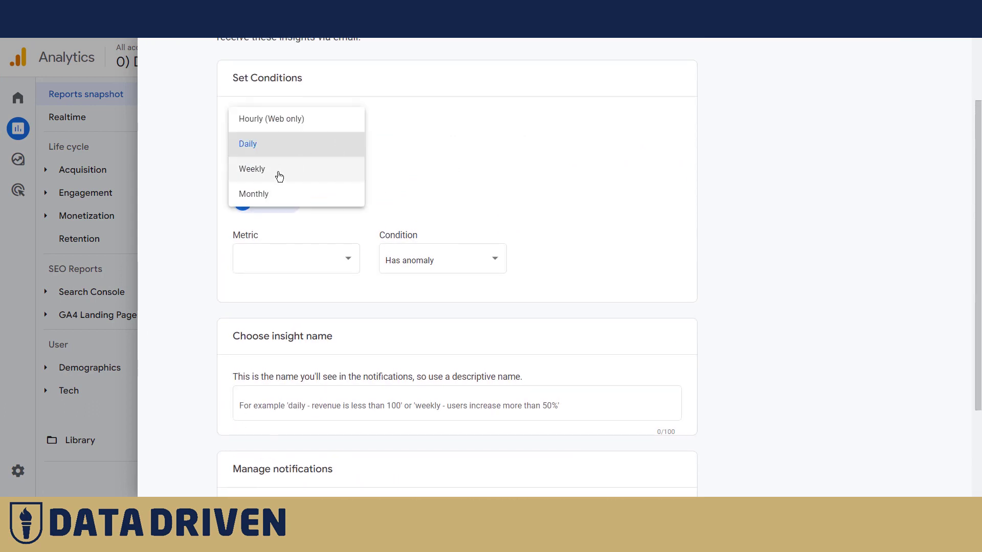
{"action": "left_click", "coordinate": [274, 174]}
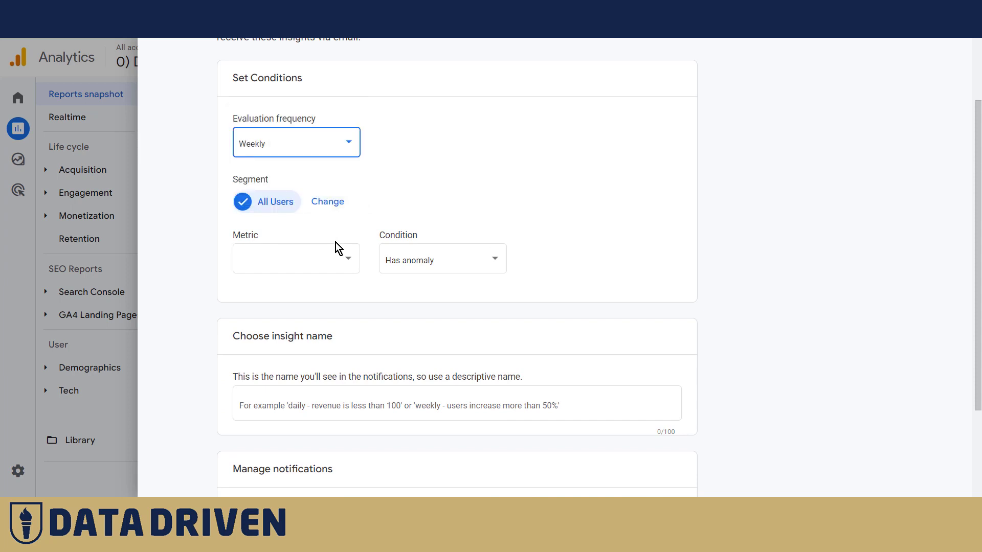
{"action": "left_click", "coordinate": [328, 202]}
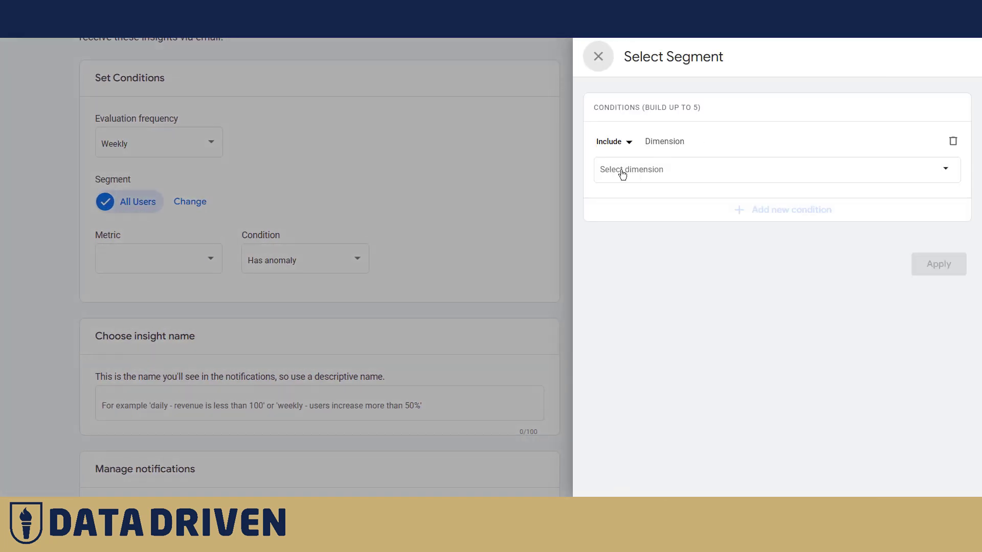
Add a segment condition Age includes 25-34
{"action": "left_click", "coordinate": [684, 173]}
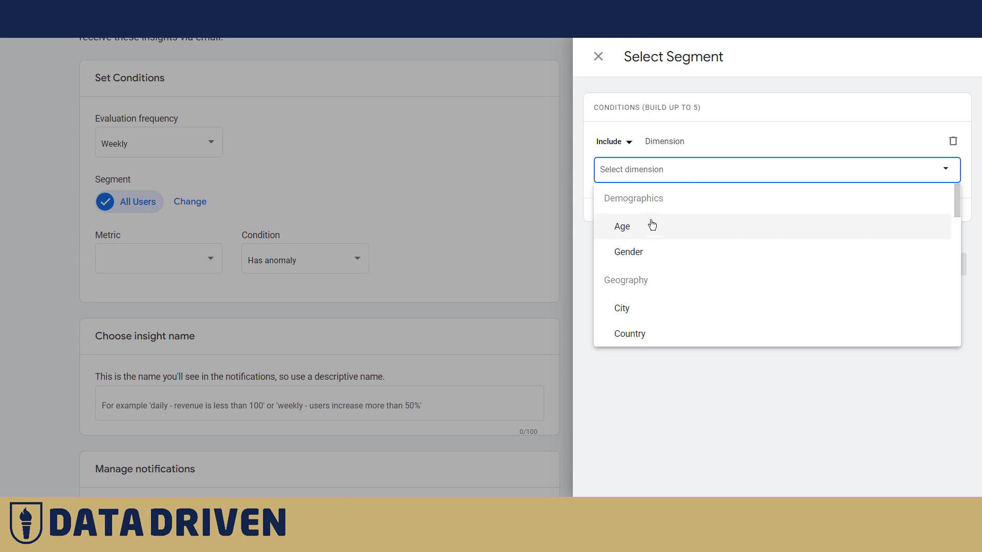
{"action": "left_click", "coordinate": [639, 230]}
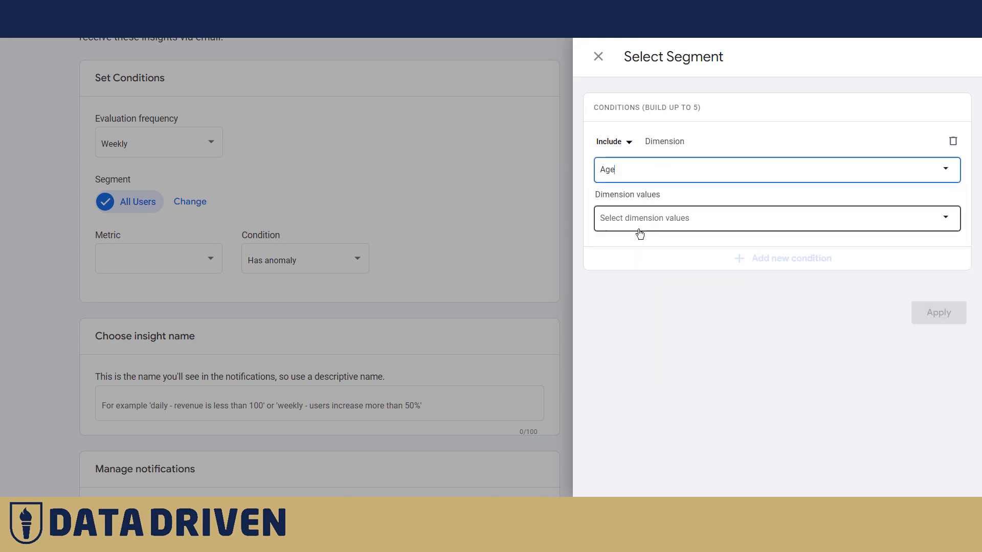
{"action": "left_click", "coordinate": [668, 218]}
{"action": "left_click", "coordinate": [618, 275]}
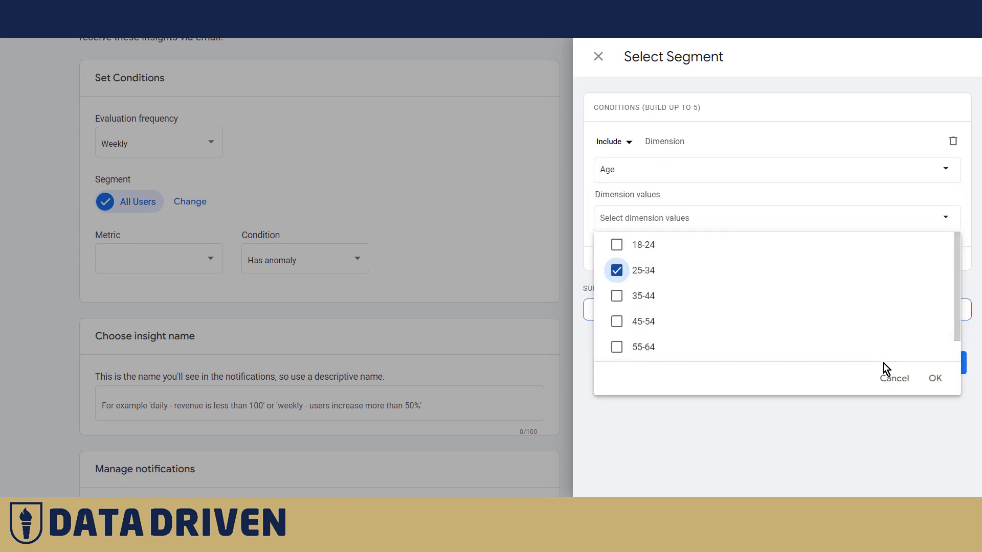
{"action": "left_click", "coordinate": [935, 378]}
Add a second condition City includes London and apply the segment
{"action": "left_click", "coordinate": [783, 263]}
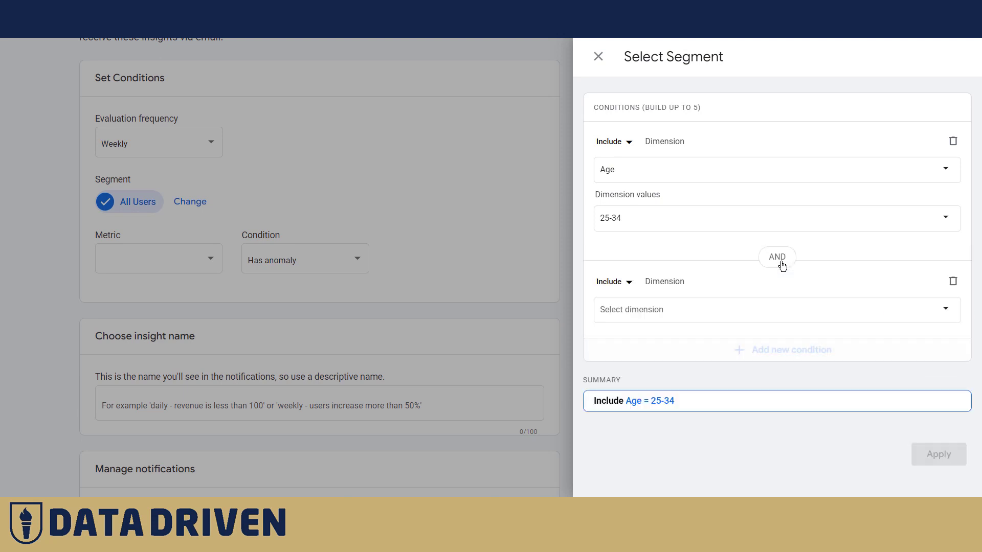
{"action": "left_click", "coordinate": [661, 311]}
{"action": "scroll", "coordinate": [678, 359], "scroll_direction": "down", "scroll_amount": 2}
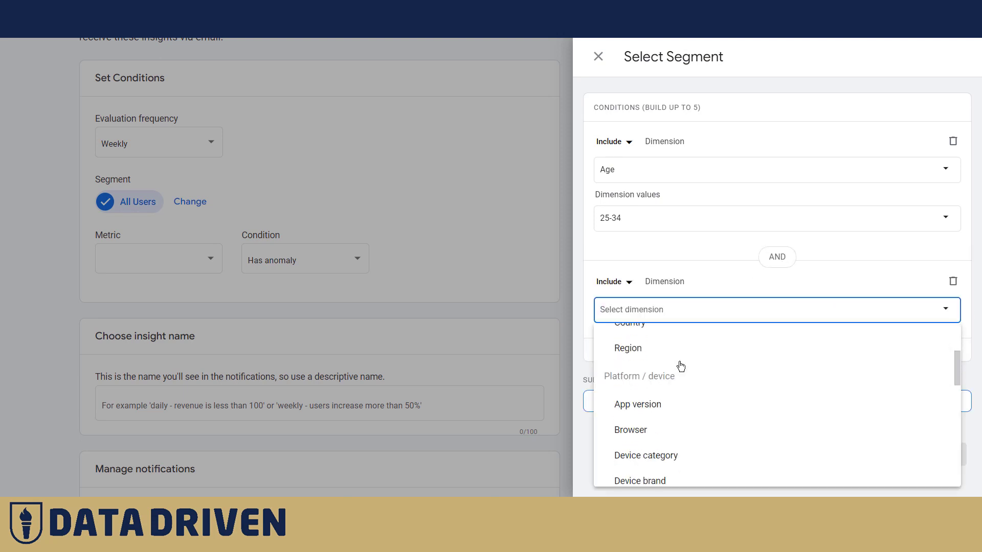
{"action": "scroll", "coordinate": [686, 371], "scroll_direction": "up", "scroll_amount": 1}
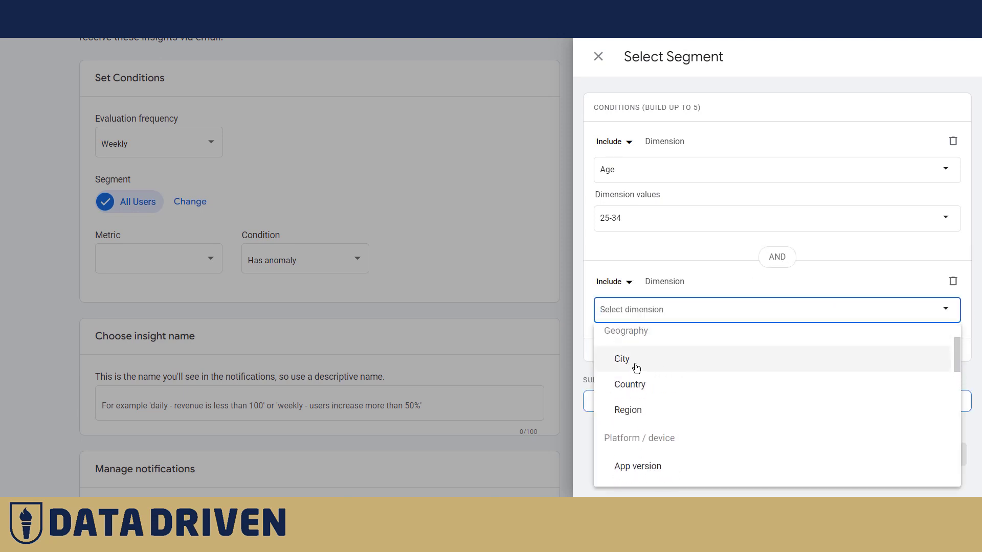
{"action": "left_click", "coordinate": [634, 365]}
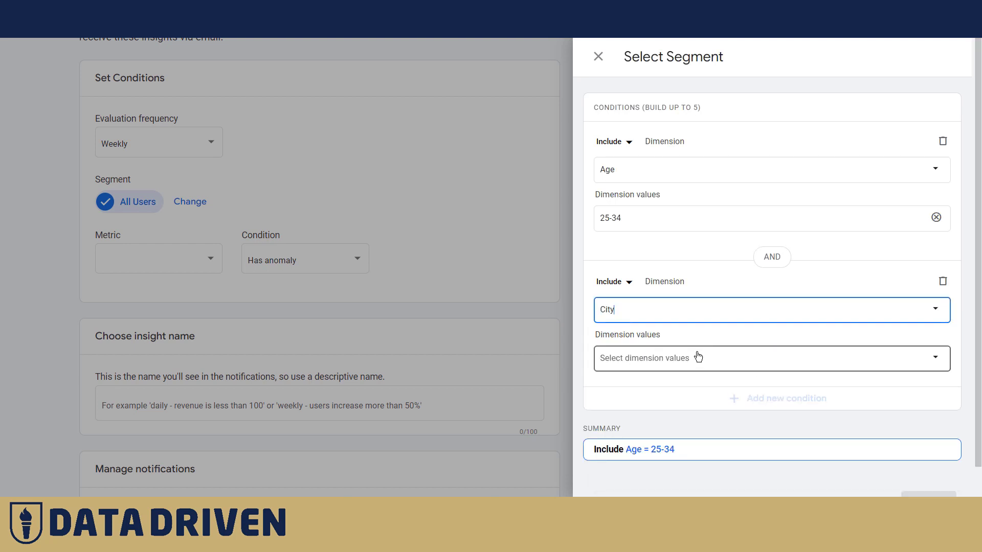
{"action": "left_click", "coordinate": [698, 357]}
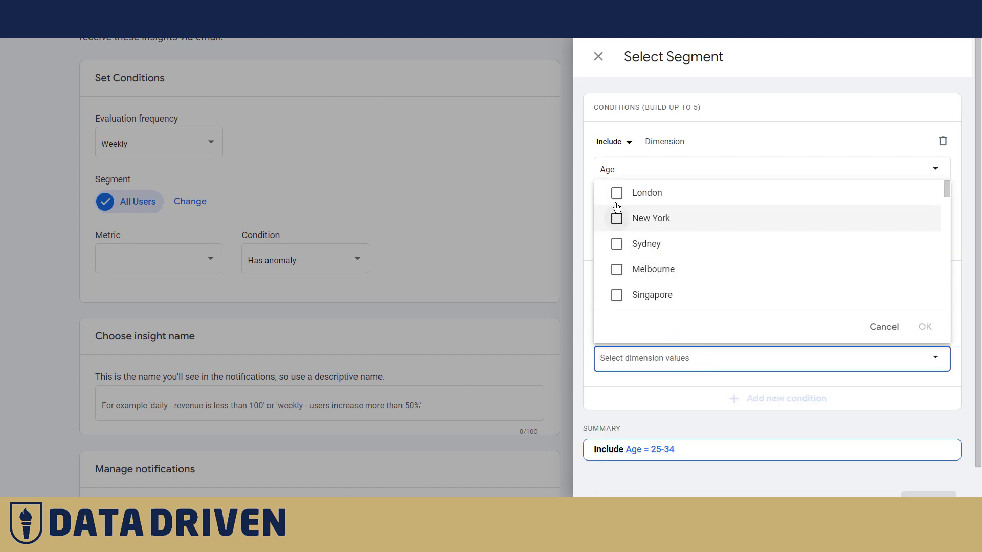
{"action": "left_click", "coordinate": [616, 200]}
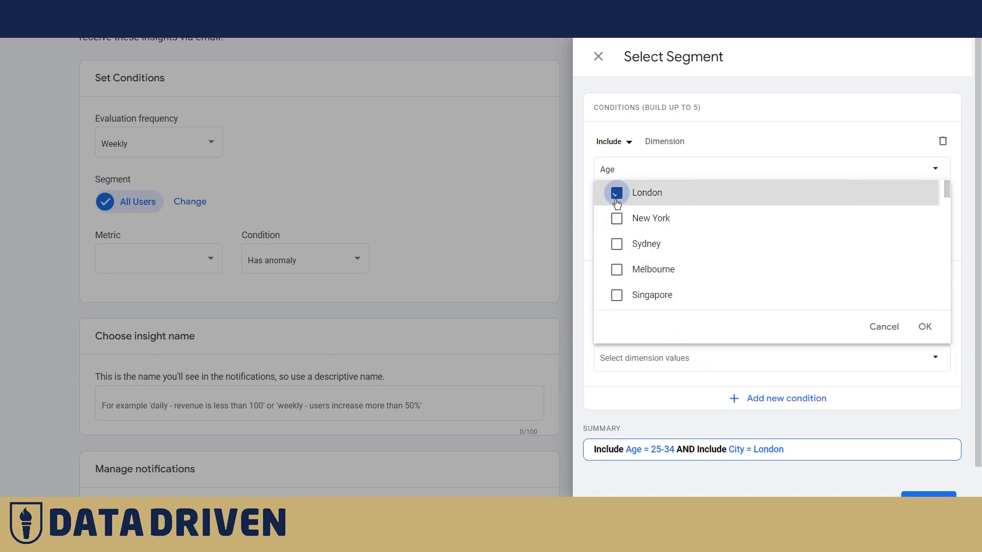
{"action": "left_click", "coordinate": [924, 327]}
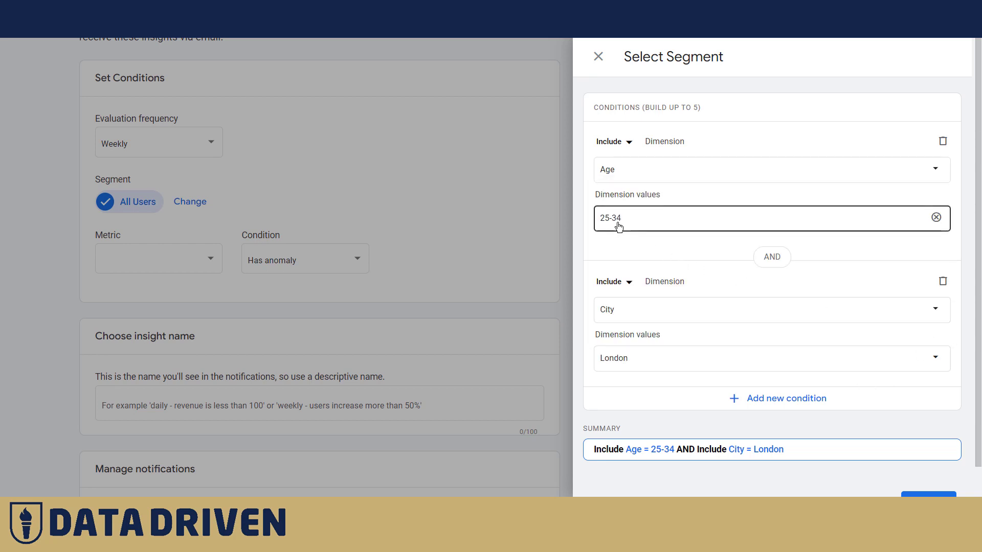
{"action": "scroll", "coordinate": [891, 438], "scroll_direction": "down", "scroll_amount": 1}
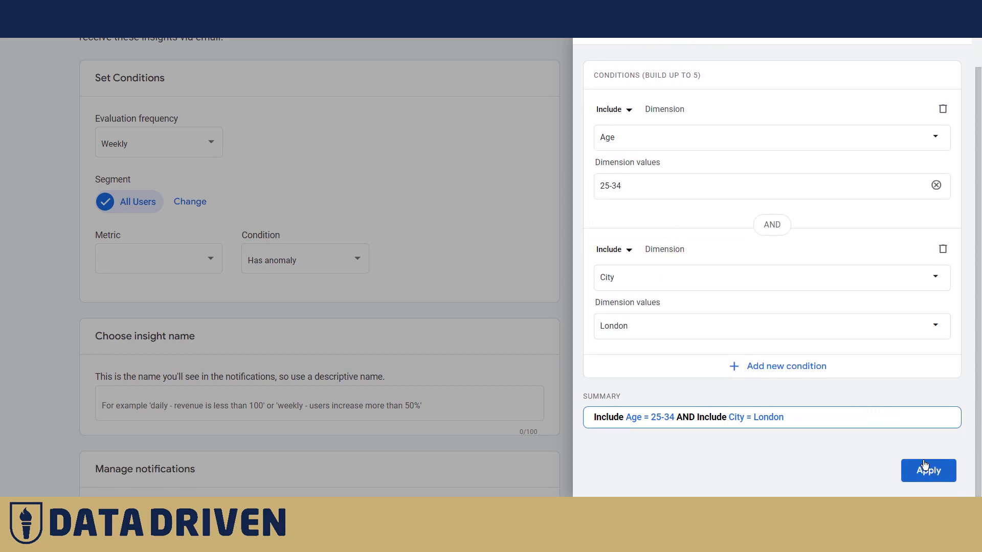
{"action": "left_click", "coordinate": [929, 470]}
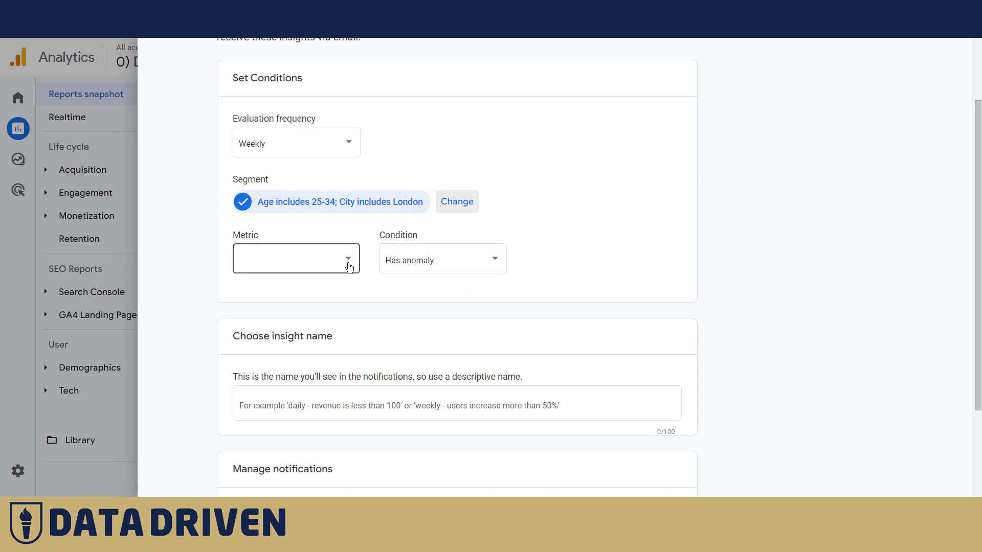
Set Metric Active users, condition % increase more than 12, versus Previous week (Sunday to Saturday)
{"action": "left_click", "coordinate": [347, 260]}
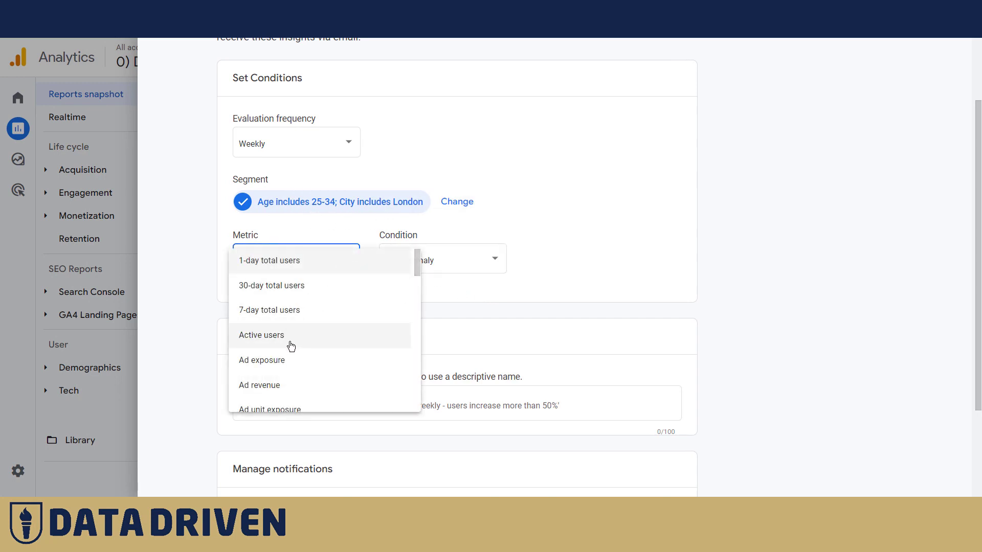
{"action": "left_click", "coordinate": [287, 342]}
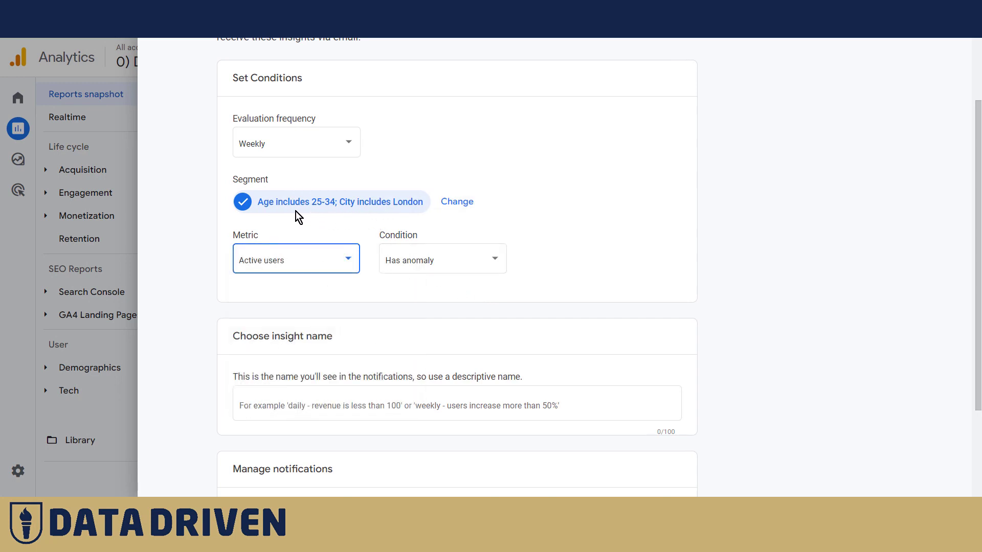
{"action": "left_click", "coordinate": [480, 262]}
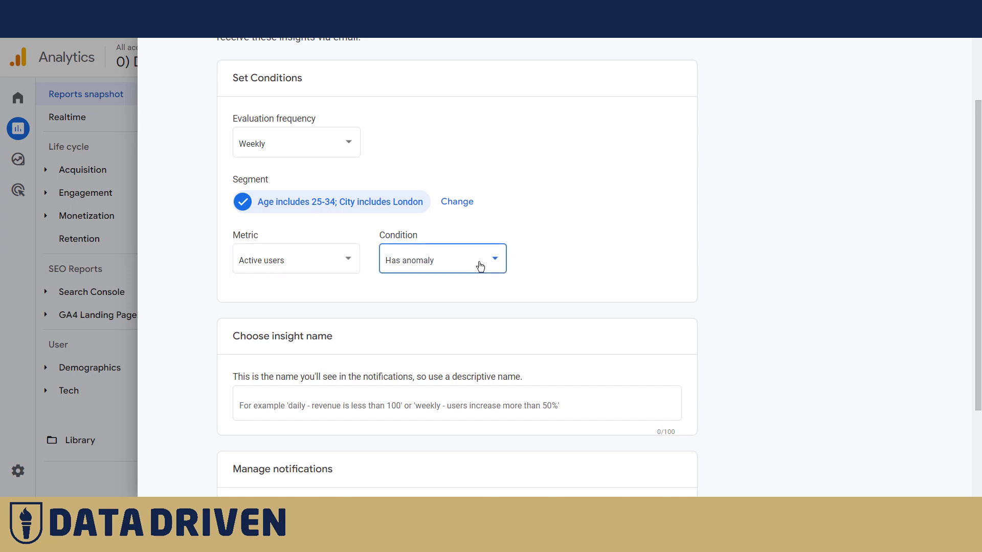
{"action": "left_click", "coordinate": [444, 336]}
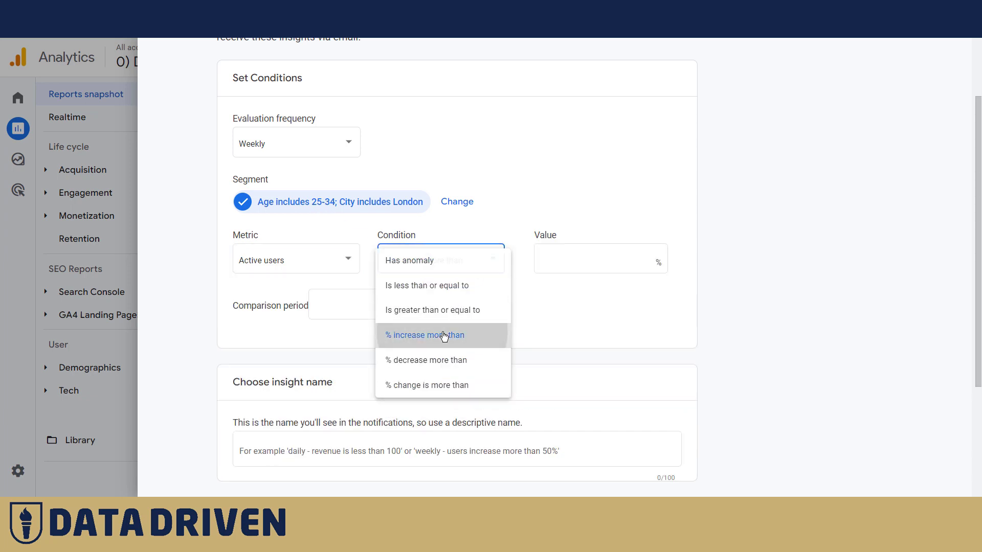
{"action": "left_click", "coordinate": [570, 259]}
{"action": "type", "text": "12"}
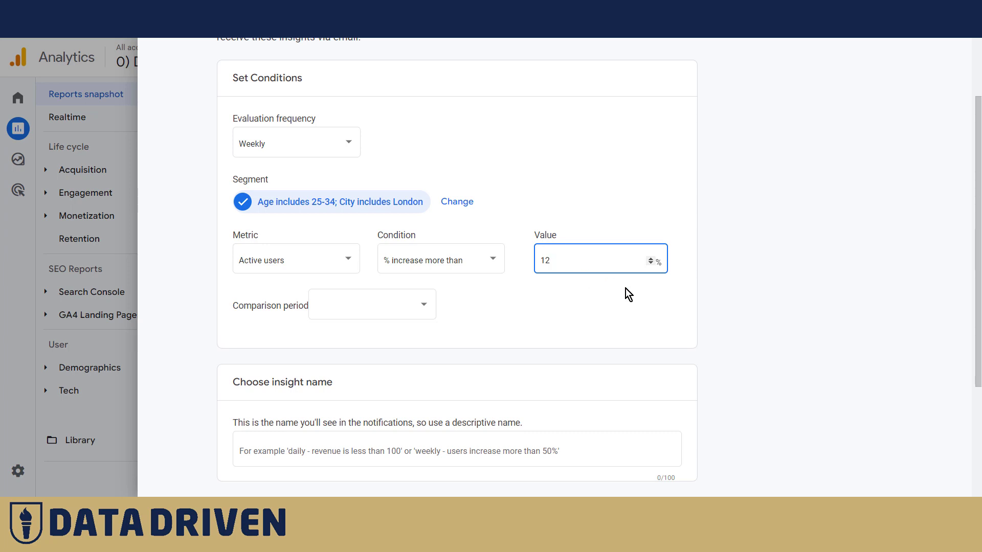
{"action": "left_click", "coordinate": [422, 306]}
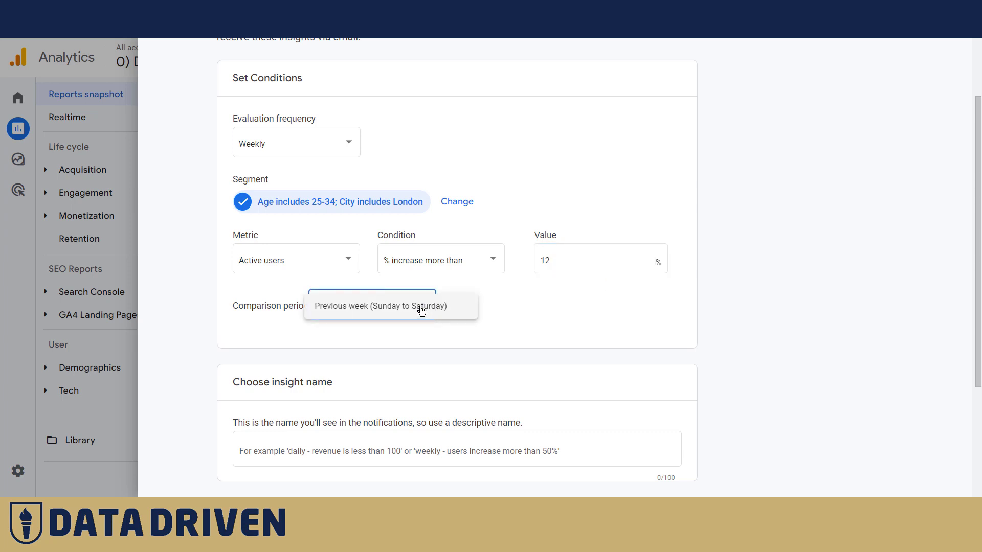
{"action": "left_click", "coordinate": [422, 307]}
{"action": "scroll", "coordinate": [478, 309], "scroll_direction": "down", "scroll_amount": 3}
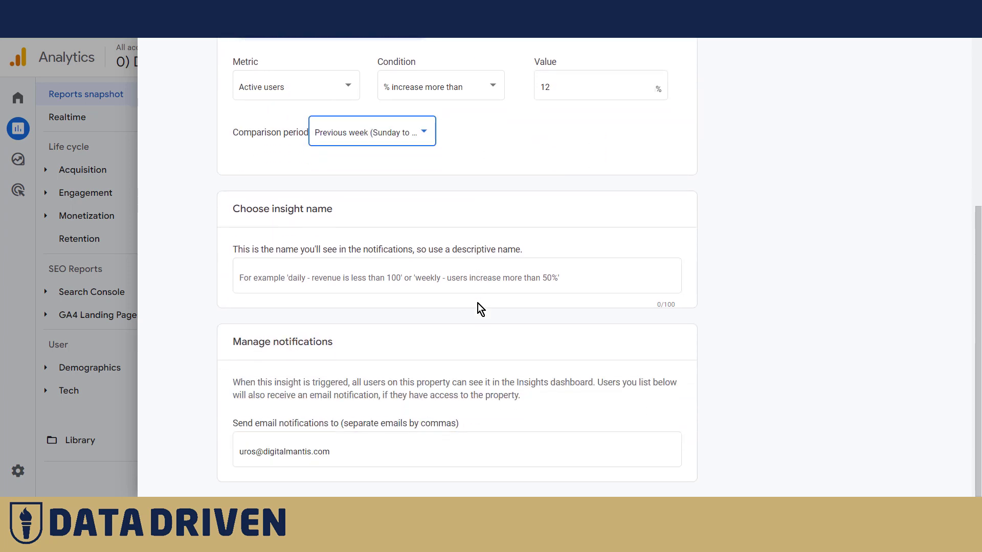
Select the existing notification recipient address, then deselect it
{"action": "left_click", "coordinate": [317, 452]}
{"action": "left_click_drag", "start_coordinate": [318, 451], "coordinate": [237, 460]}
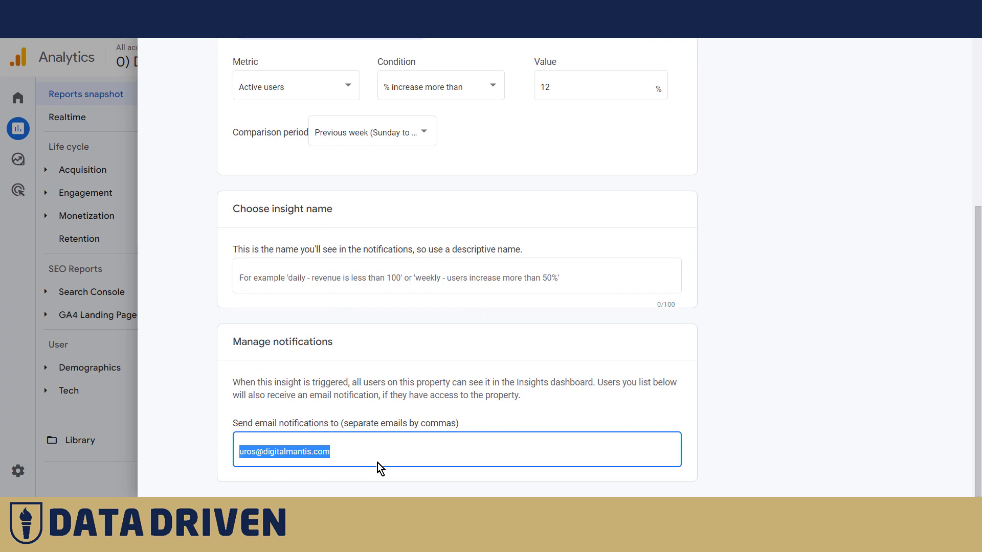
{"action": "left_click", "coordinate": [343, 452]}
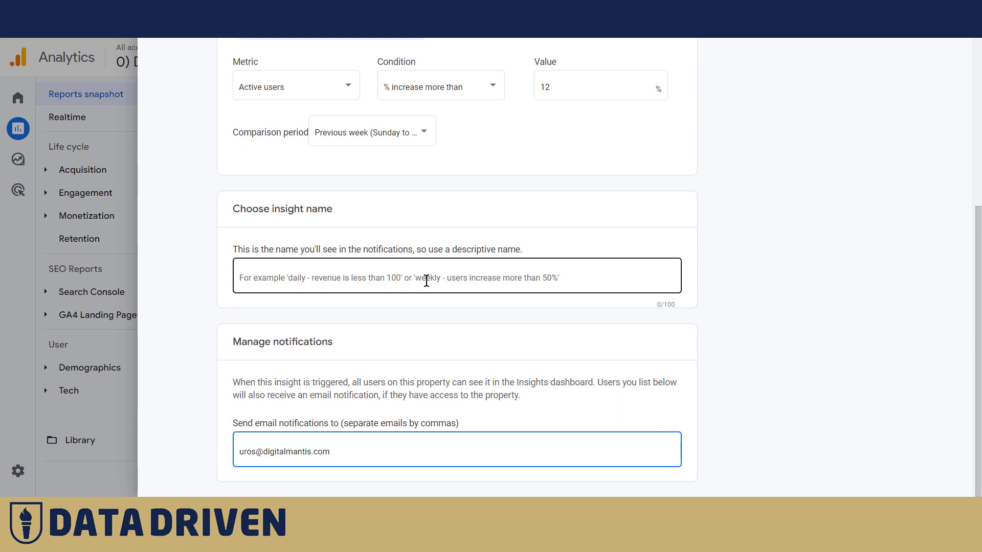
Name the insight 'Weekly London citizens aged 25-34 increase by 12%', correcting the typo 'increse'
{"action": "left_click", "coordinate": [563, 280]}
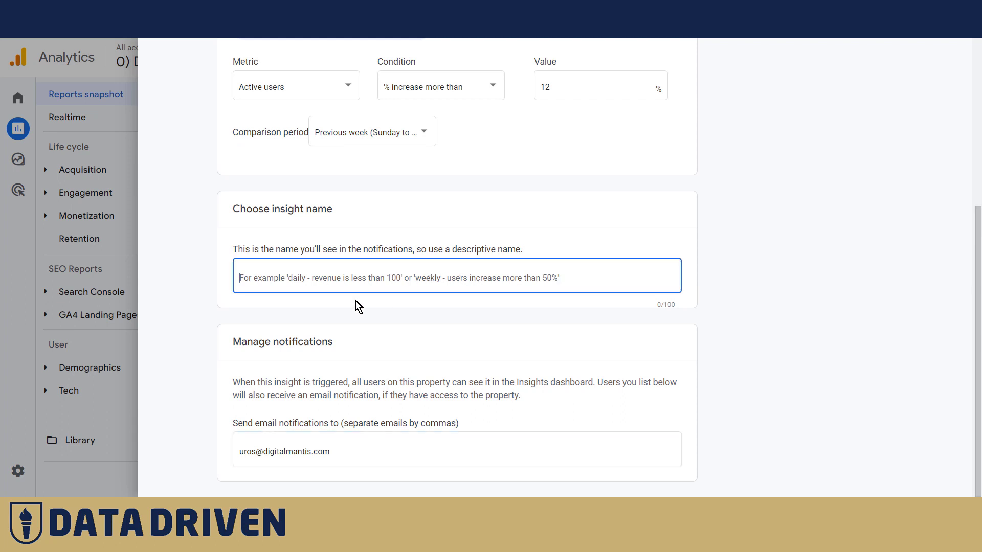
{"action": "type", "text": "W"}
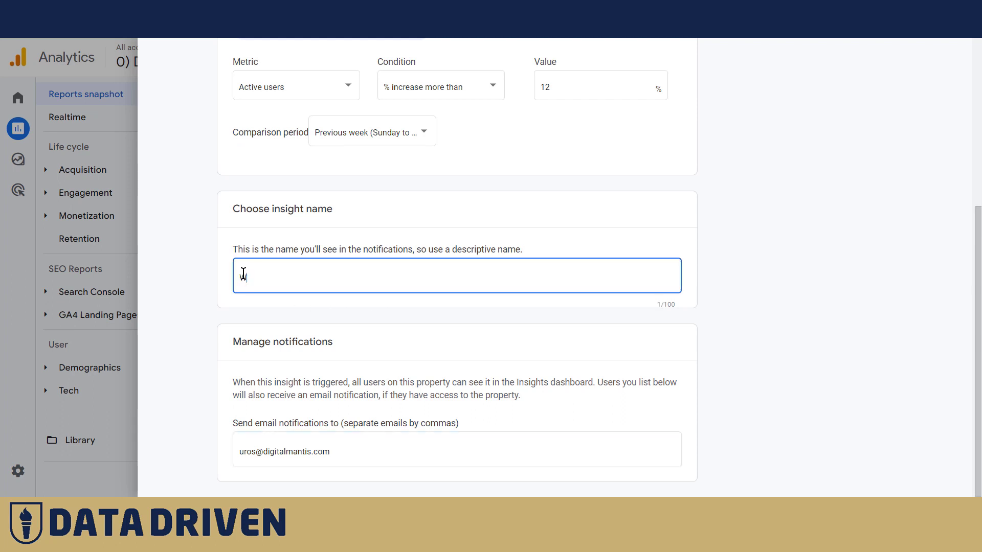
{"action": "type", "text": "eekly London citizens "}
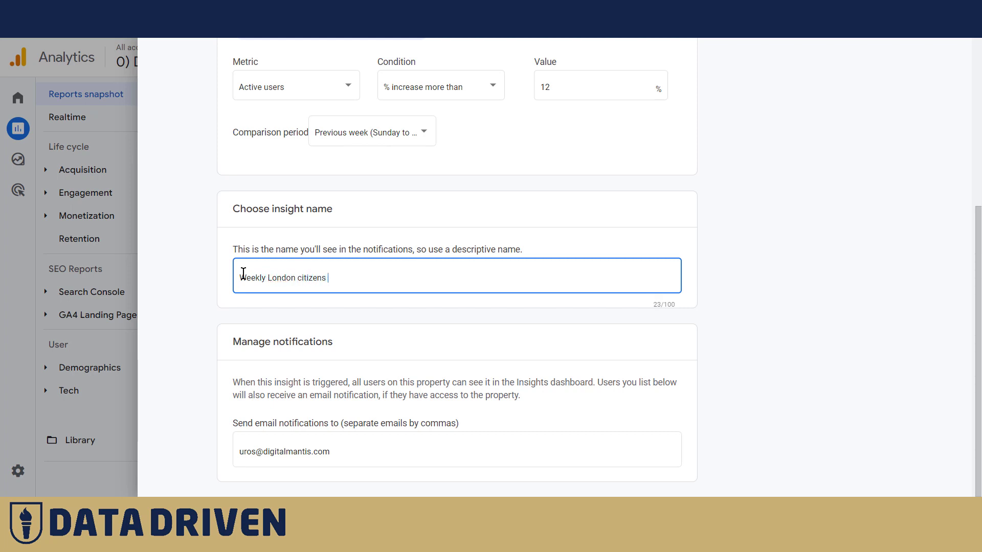
{"action": "type", "text": "aged 25-34 increse by 12%"}
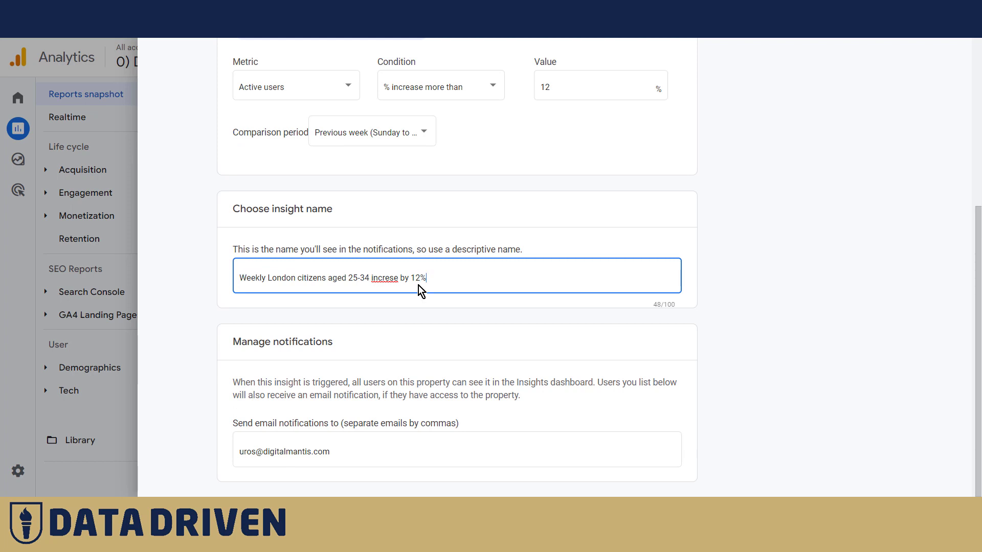
{"action": "left_click", "coordinate": [389, 279]}
{"action": "type", "text": "a"}
{"action": "left_click", "coordinate": [756, 279]}
{"action": "scroll", "coordinate": [781, 345], "scroll_direction": "up", "scroll_amount": 5}
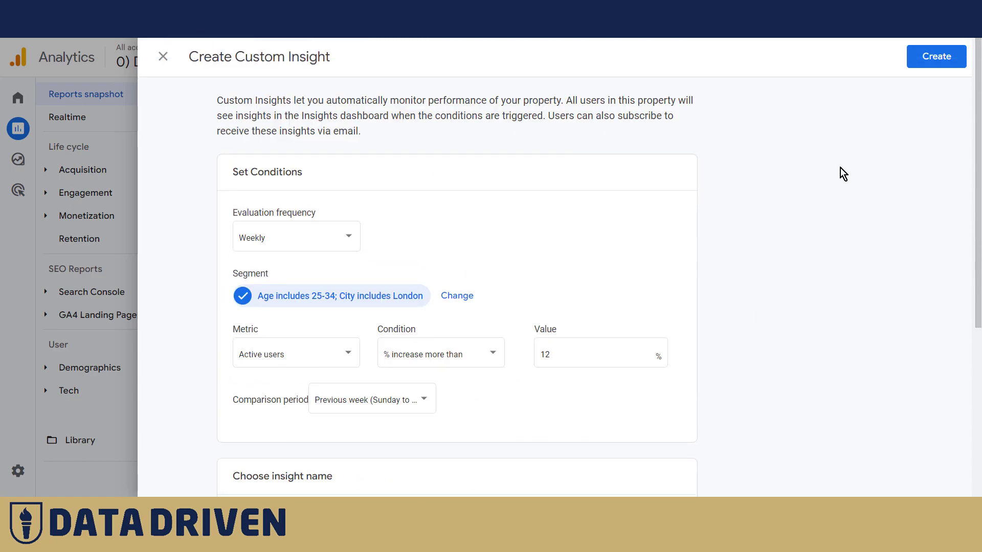
Create the custom insight from the form
{"action": "left_click", "coordinate": [932, 64]}
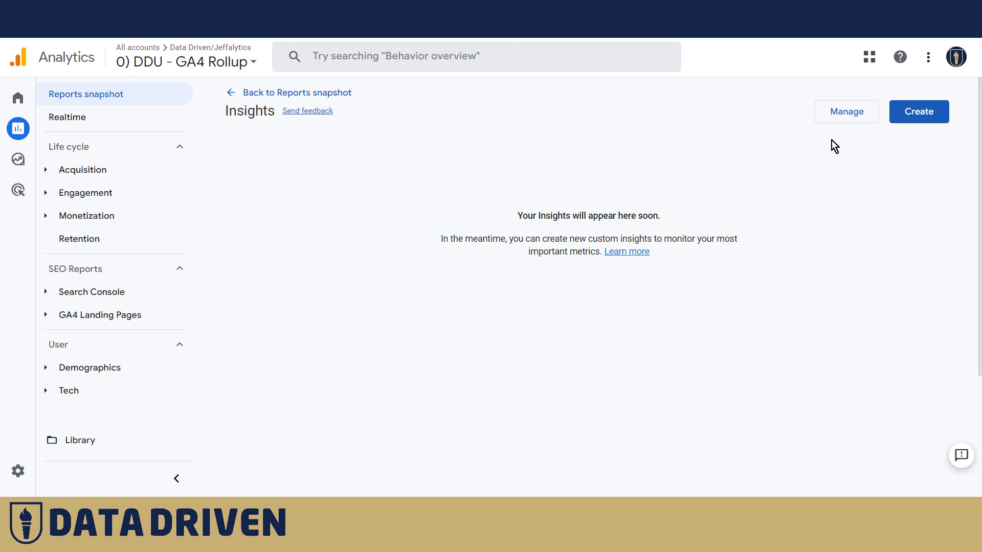
Open Manage and highlight insight names, including 'iPhone users spike 20%' and 'New Cockney traffic surge'
{"action": "left_click", "coordinate": [840, 114]}
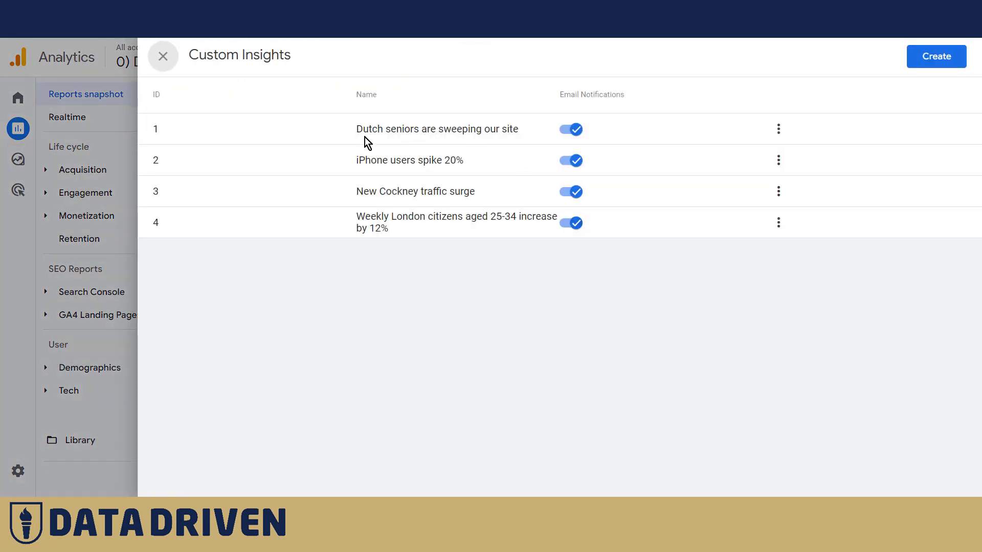
{"action": "left_click_drag", "start_coordinate": [357, 130], "coordinate": [520, 136]}
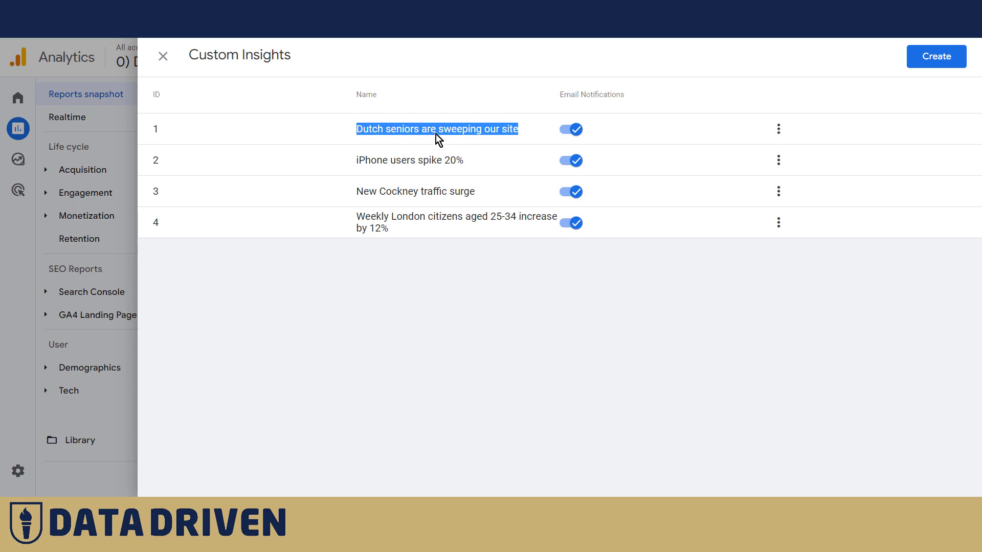
{"action": "left_click", "coordinate": [417, 130]}
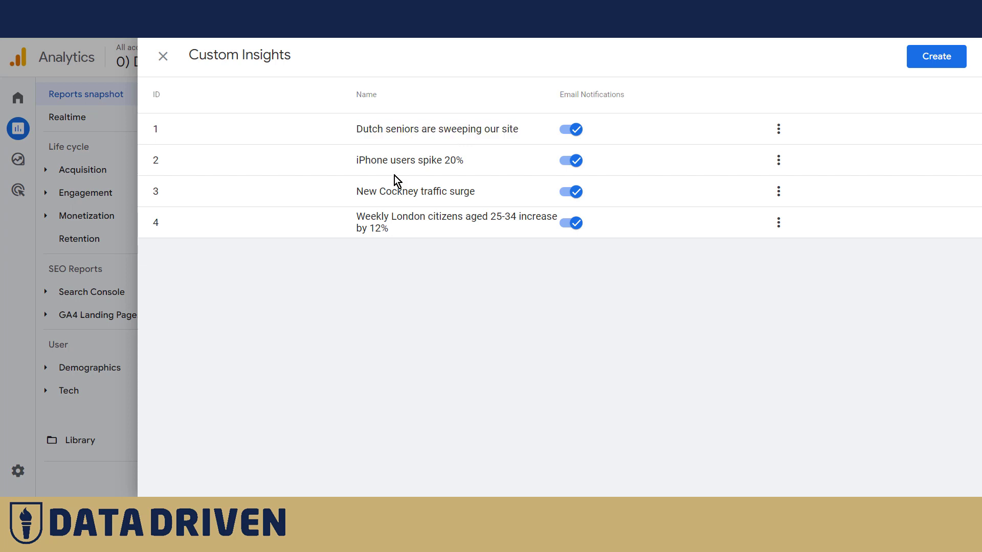
{"action": "left_click_drag", "start_coordinate": [355, 161], "coordinate": [466, 161]}
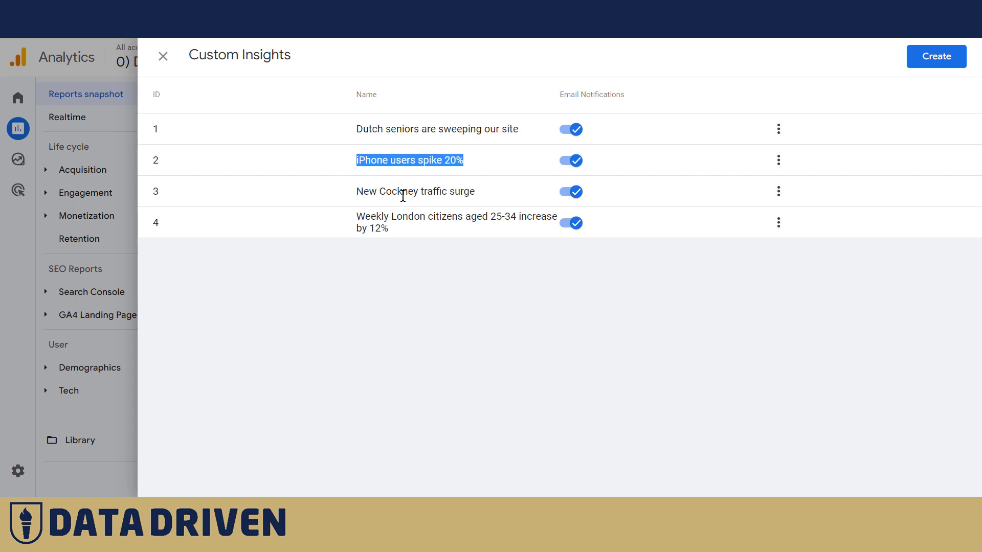
{"action": "left_click_drag", "start_coordinate": [358, 191], "coordinate": [527, 189]}
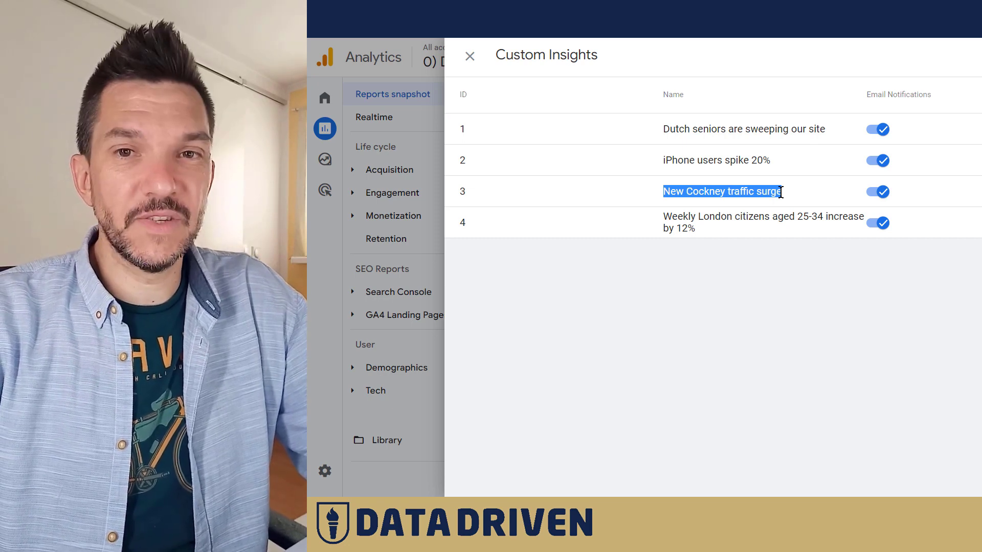
Close the Custom Insights panel
{"action": "left_click", "coordinate": [469, 57]}
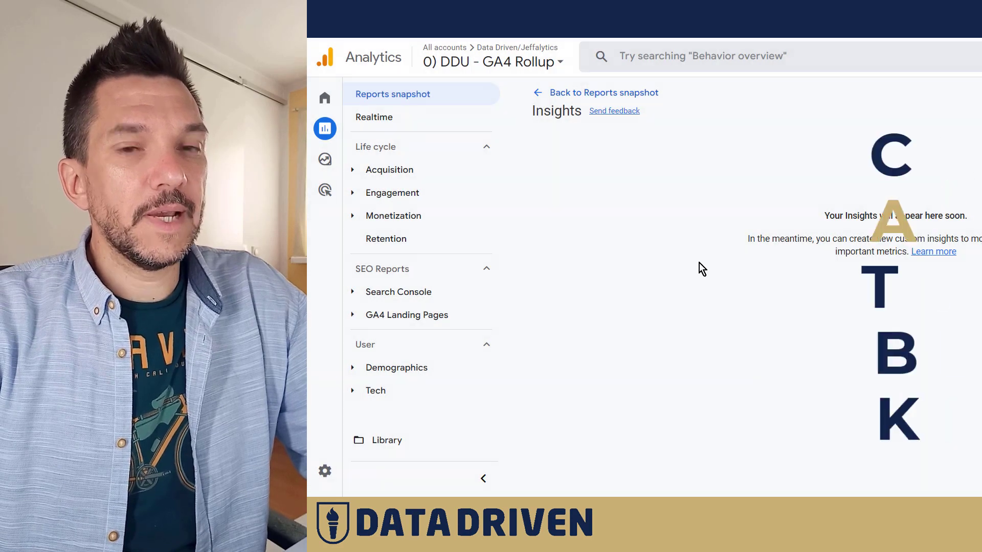